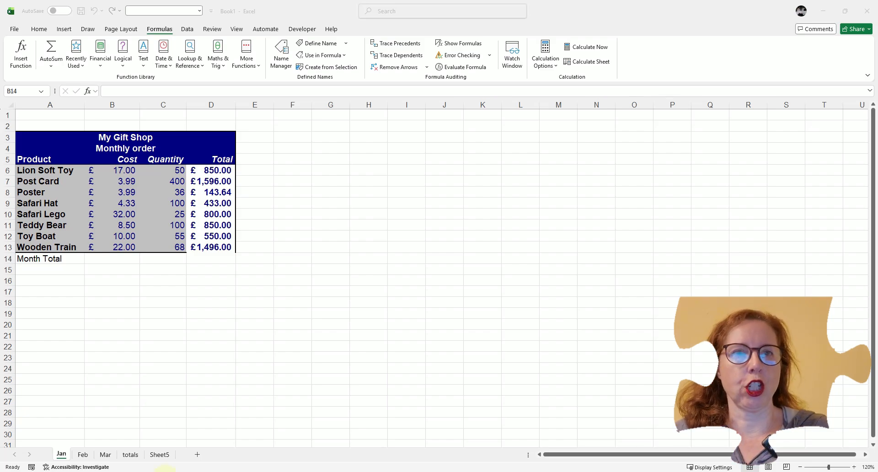
Start a new defined name, JanProductTotal, for the product totals in D6:D13 on the Jan sheet.
left_click(204, 260)
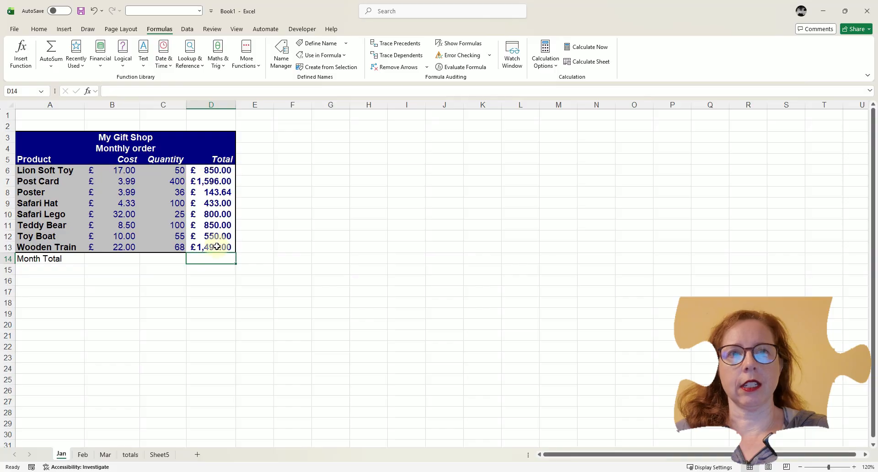
left_click_drag(210, 169, 206, 247)
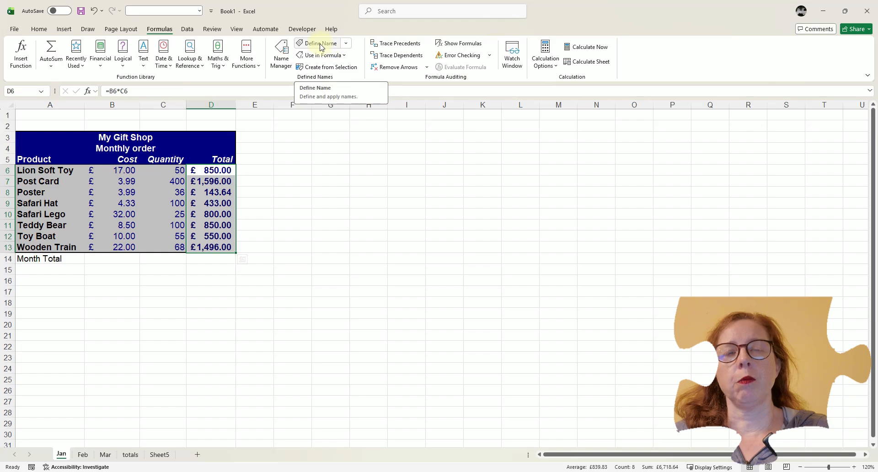
left_click(346, 43)
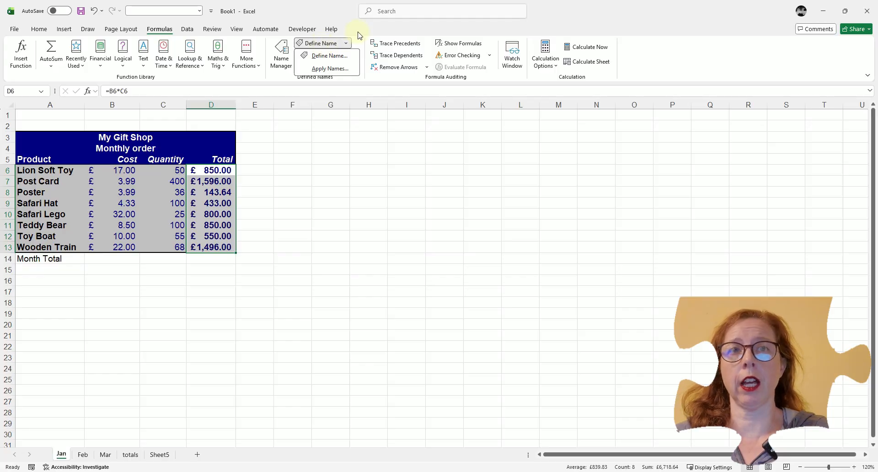
left_click(322, 44)
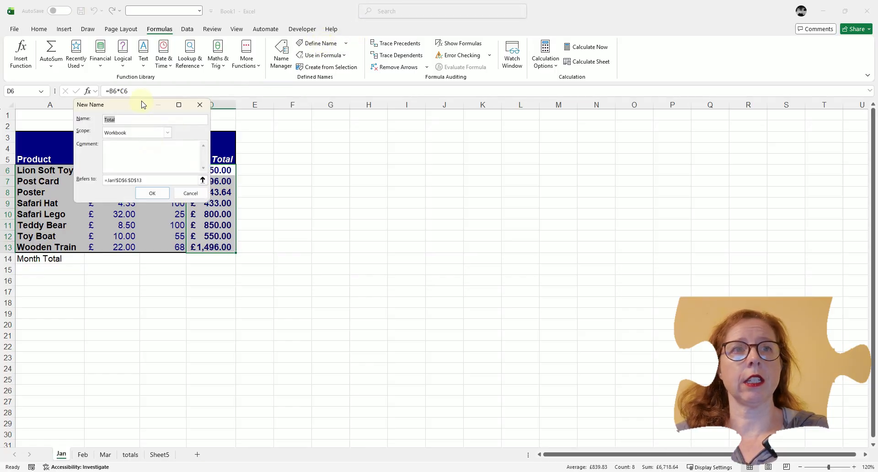
left_click_drag(134, 106, 266, 148)
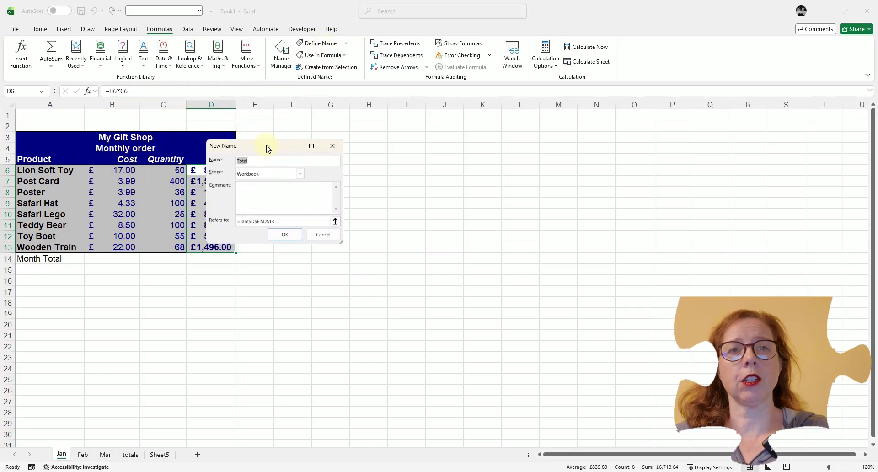
left_click(248, 160)
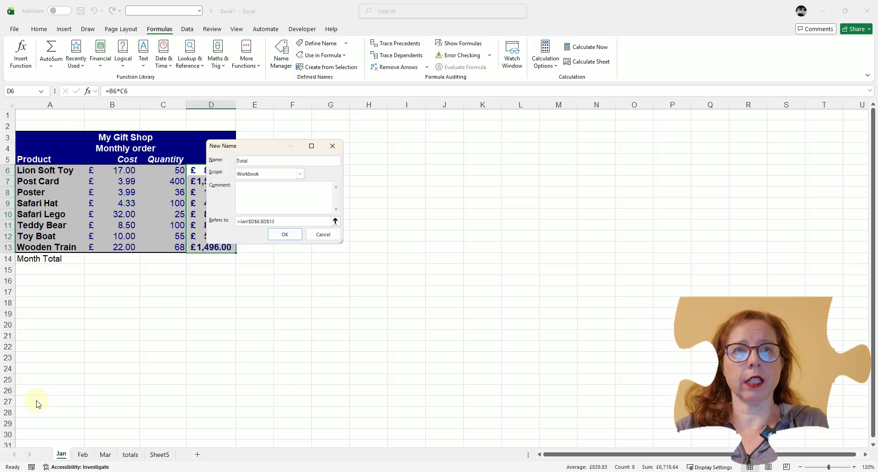
type("Jan")
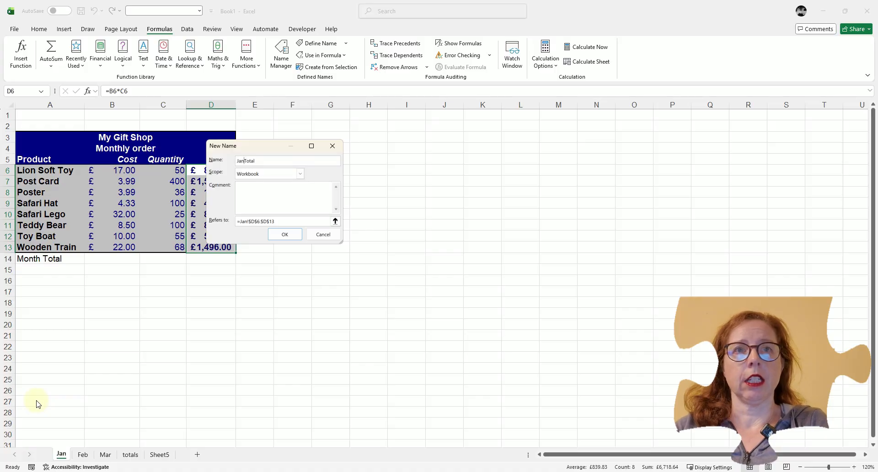
type("P")
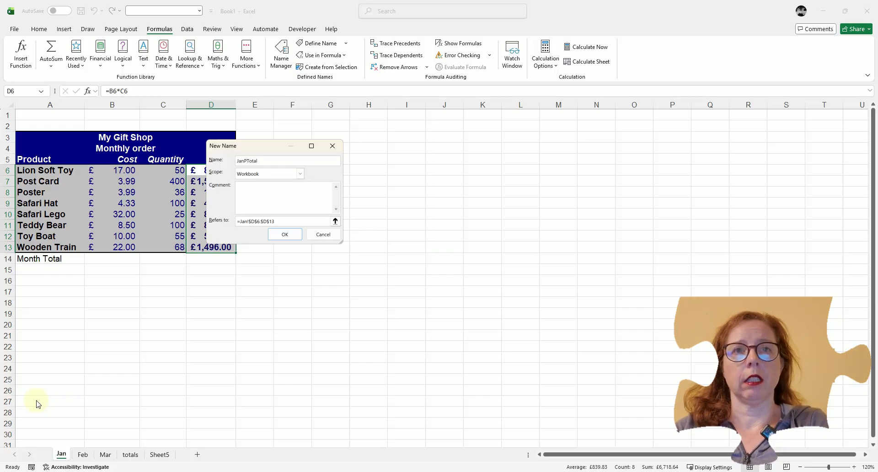
type("r")
type("od")
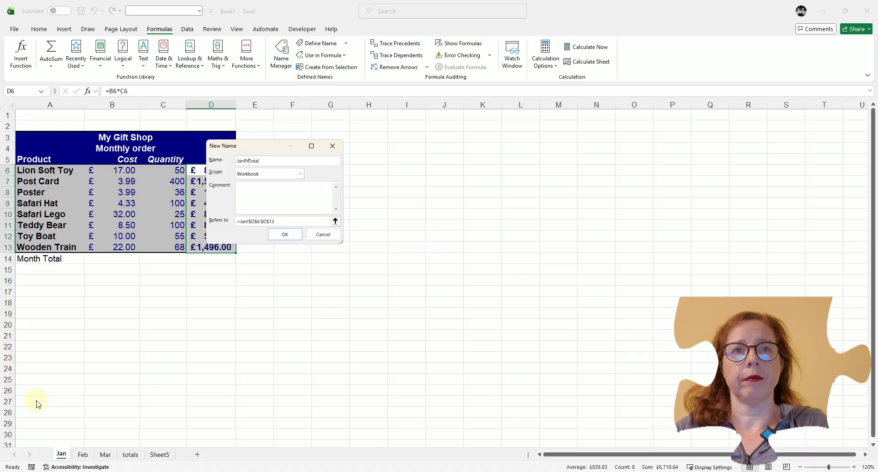
type("uct")
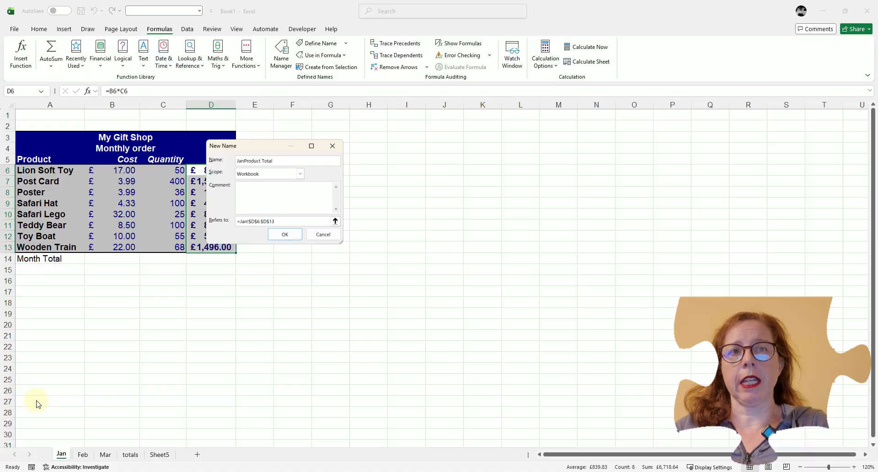
key("BackSpace")
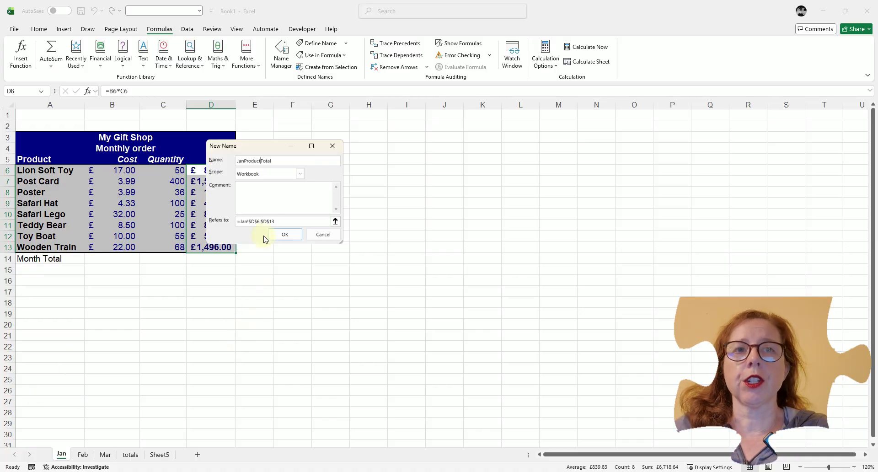
Give the new name Workbook scope, keep =Jan!$D$6:$D$13 as its reference, and create it.
left_click(300, 176)
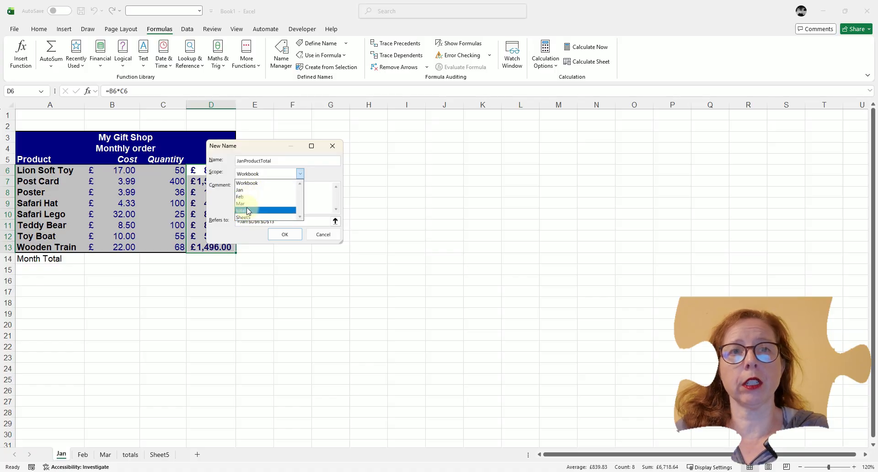
left_click(264, 184)
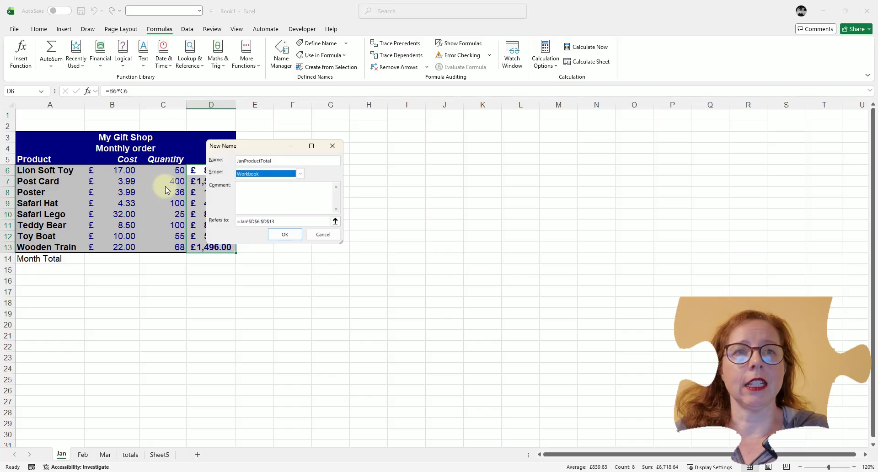
left_click(242, 189)
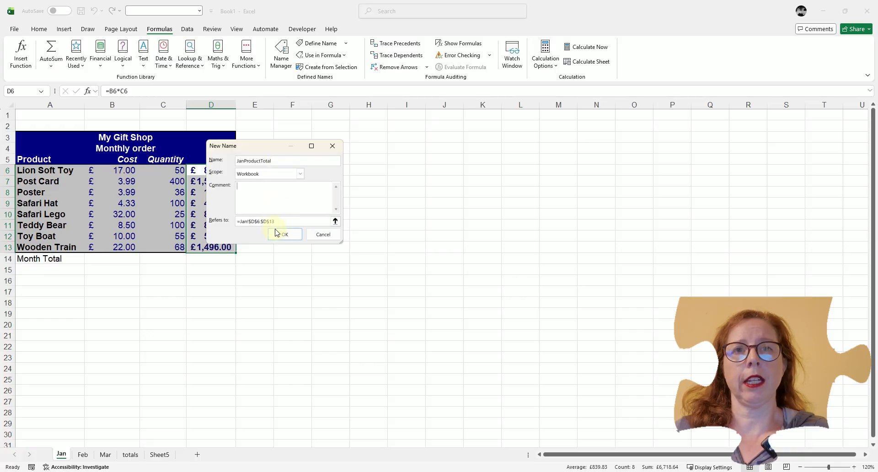
left_click(336, 221)
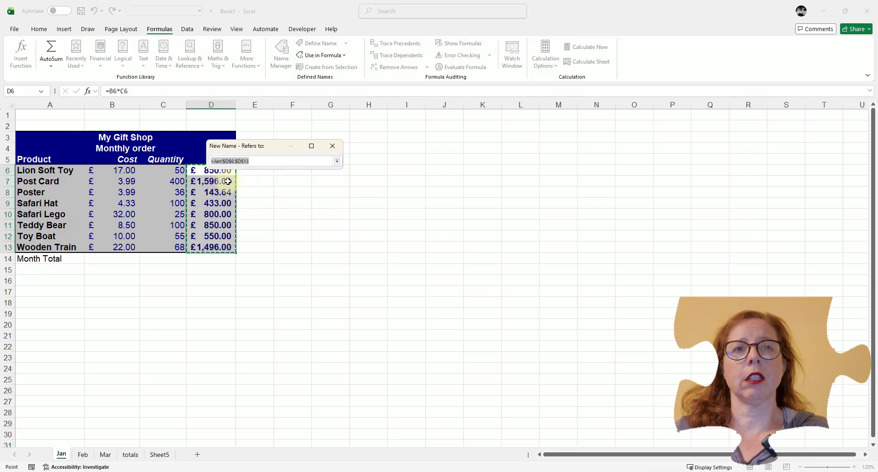
left_click(337, 161)
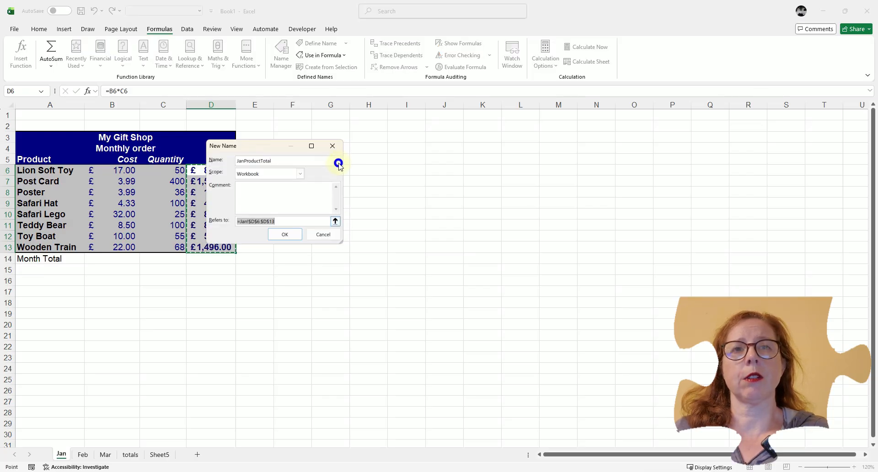
left_click(286, 235)
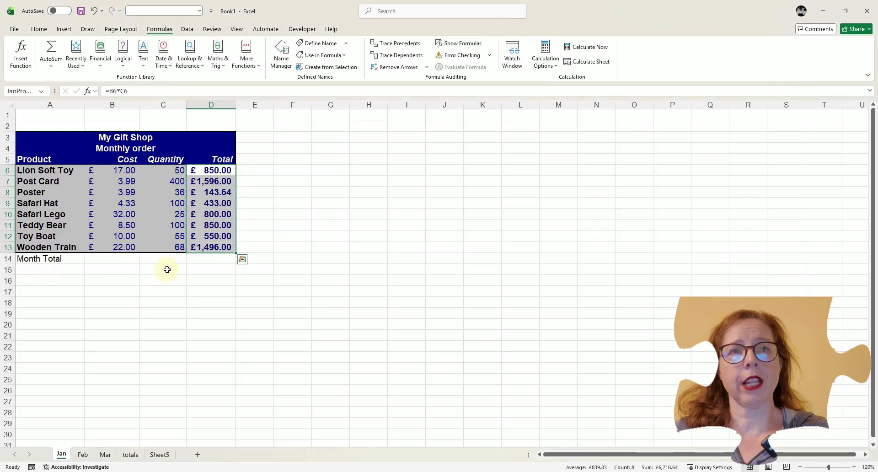
Calculate the month total in D14 with a SUM formula, inserting the existing defined name JanProductTotal as its argument.
left_click(201, 259)
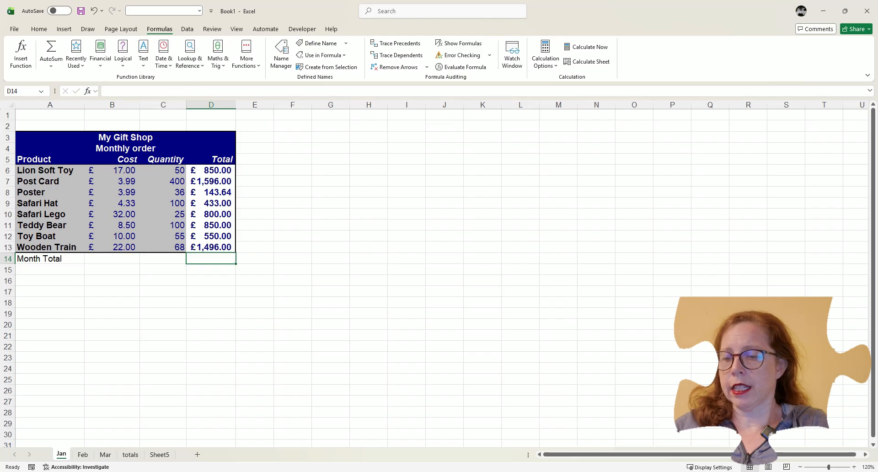
type("=sum")
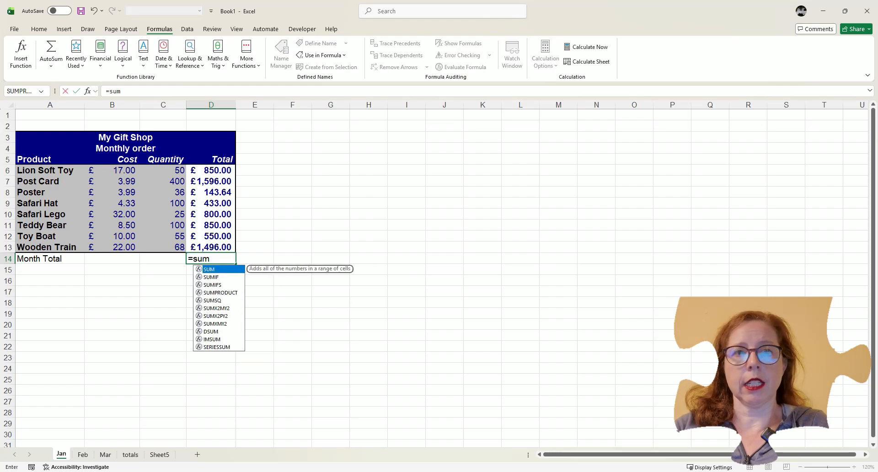
type("(")
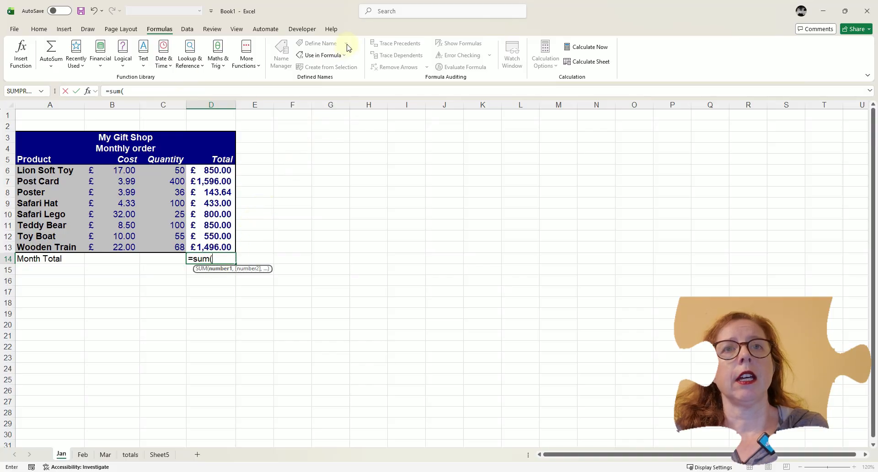
left_click(332, 57)
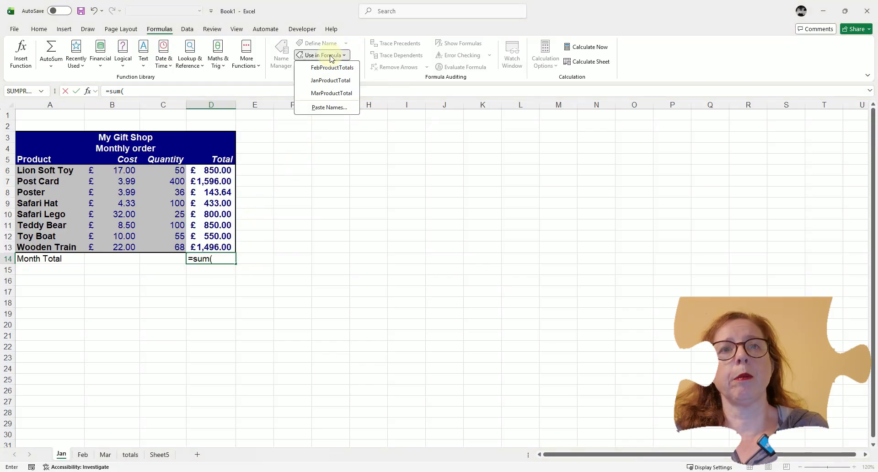
left_click(331, 80)
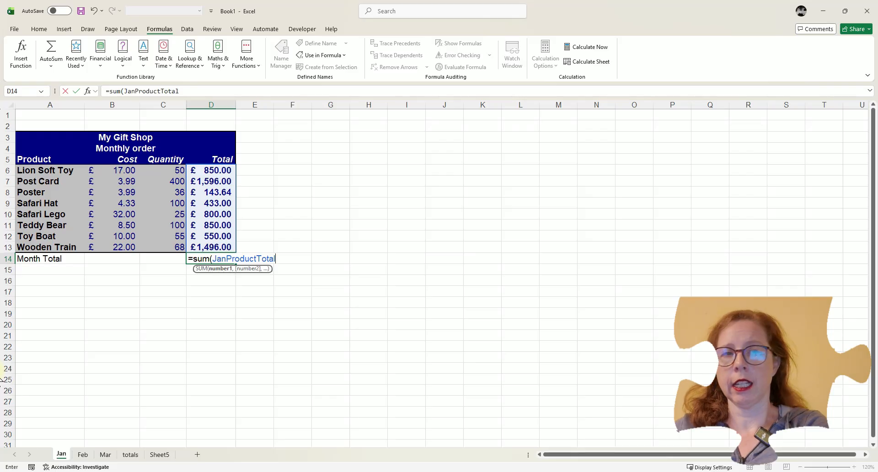
key("Return")
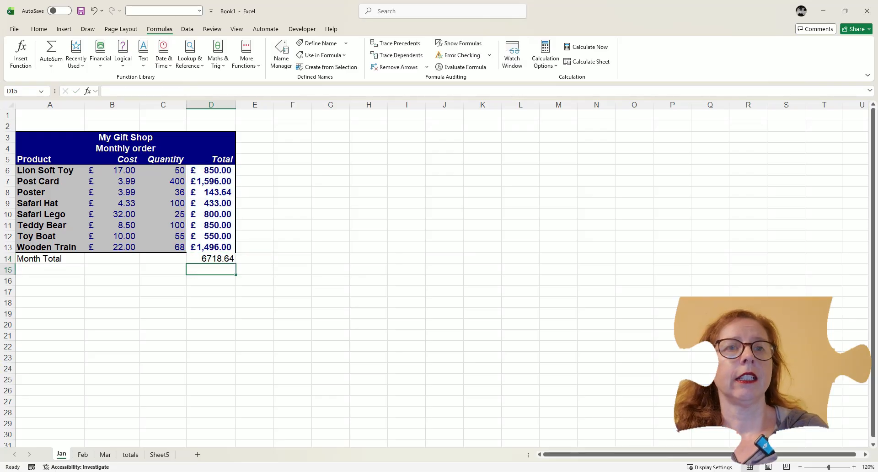
Clear D14 and re-enter its SUM formula, selecting the named range D6:D13 on the sheet as the argument.
left_click(223, 258)
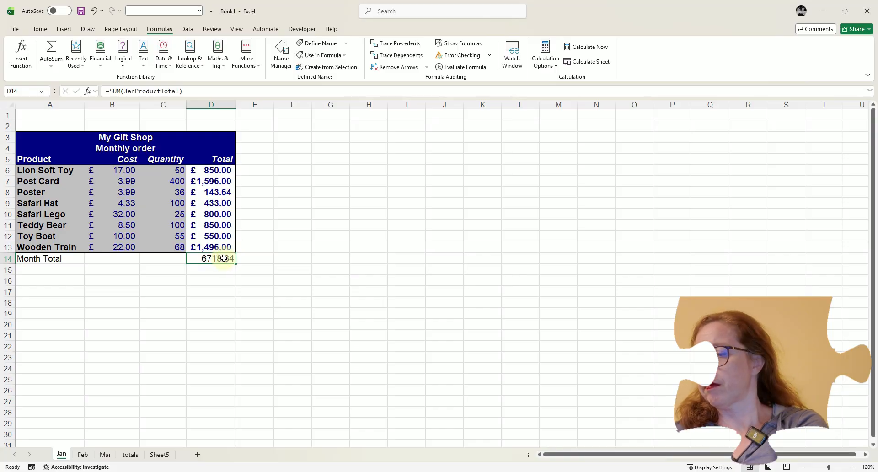
key("Delete")
type("=su")
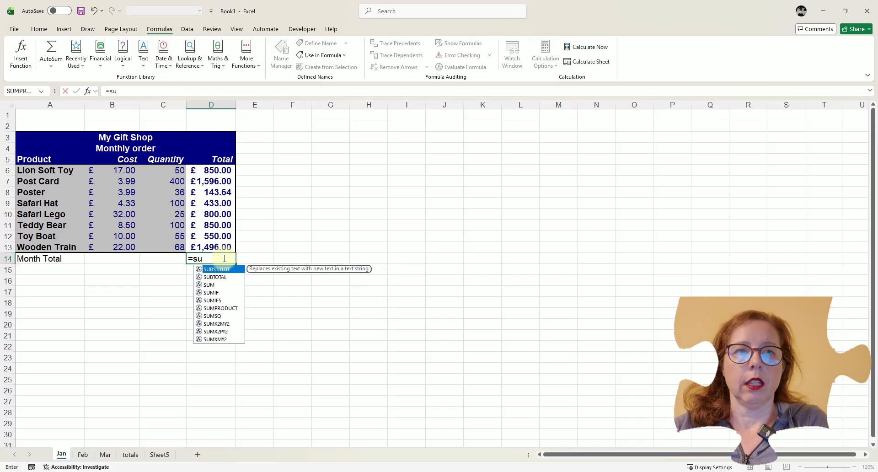
type("m(")
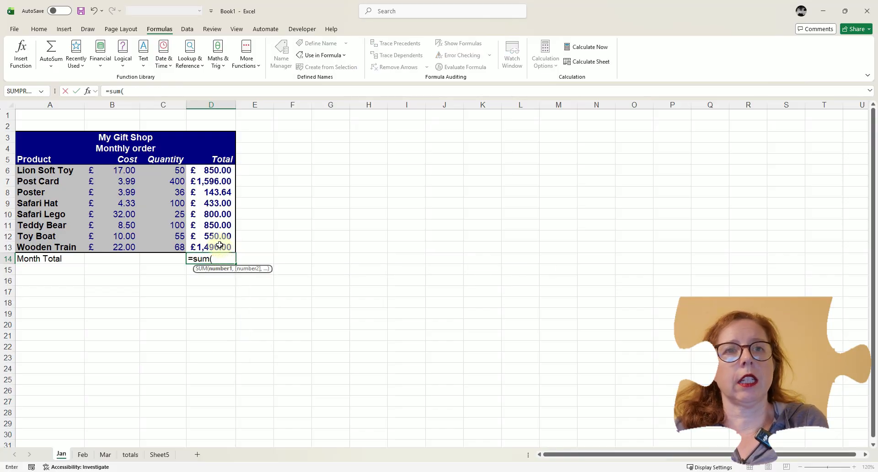
left_click_drag(213, 247, 213, 236)
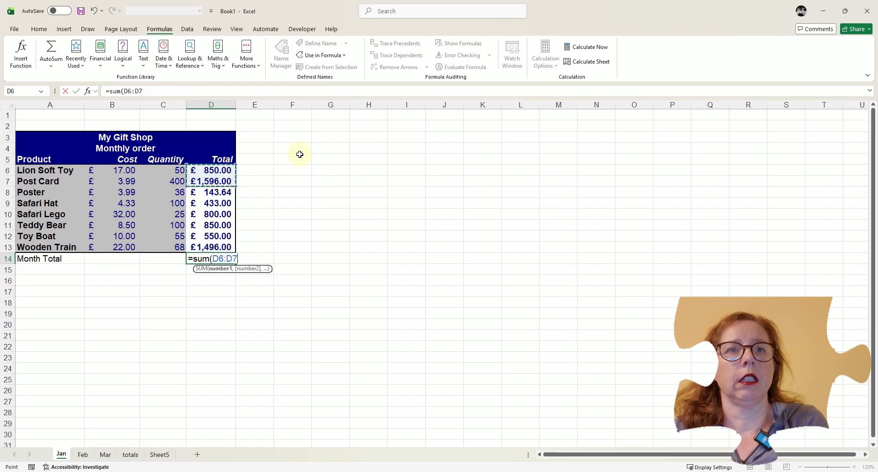
left_click_drag(212, 171, 215, 247)
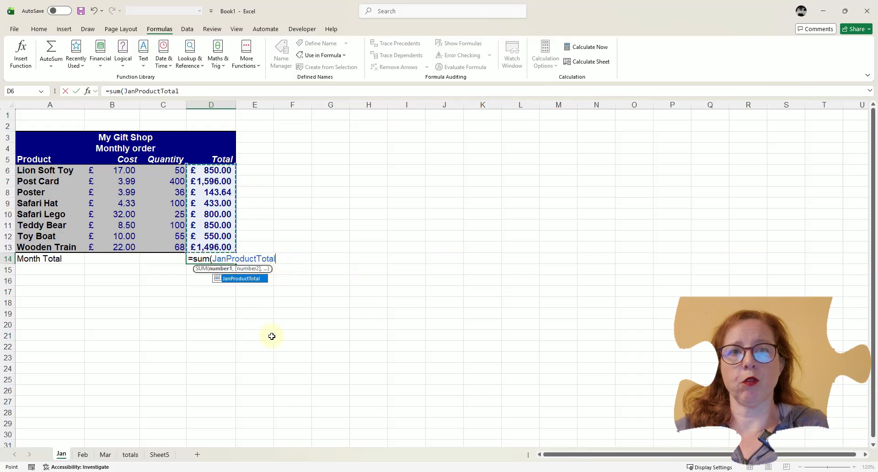
key("Return")
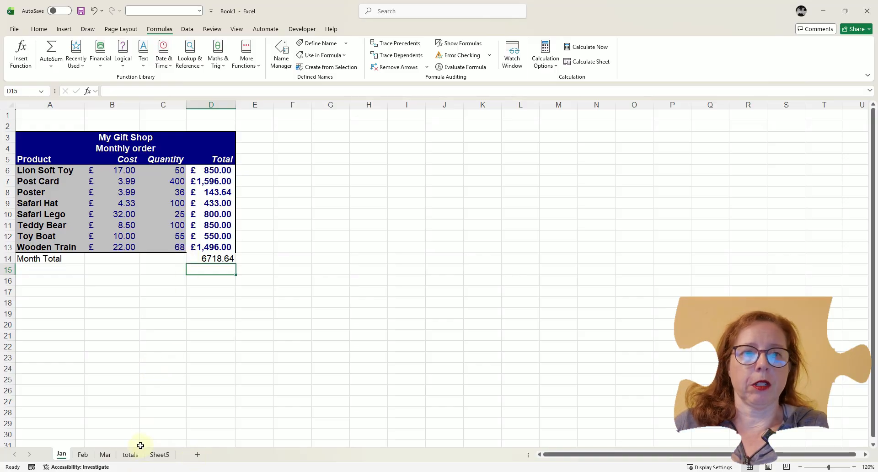
On Sheet5, create defined names for the quarterly sales from the selection D6:E9, using the labels in the left column.
left_click(158, 455)
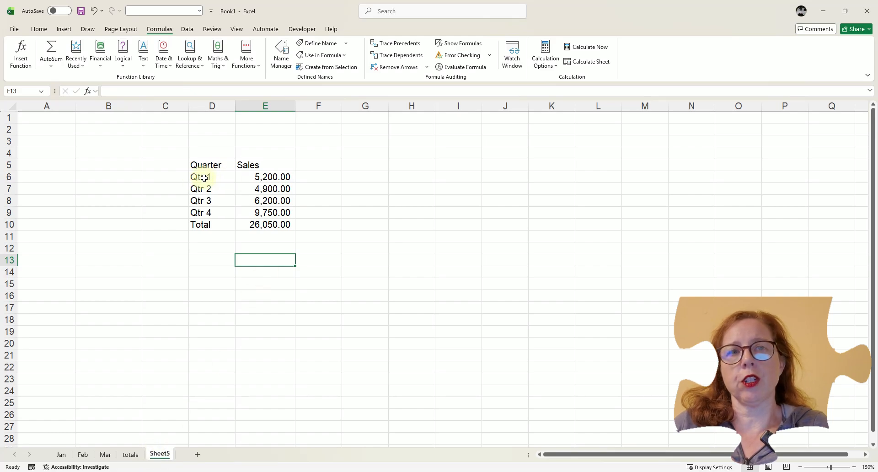
left_click(264, 177)
left_click(263, 189)
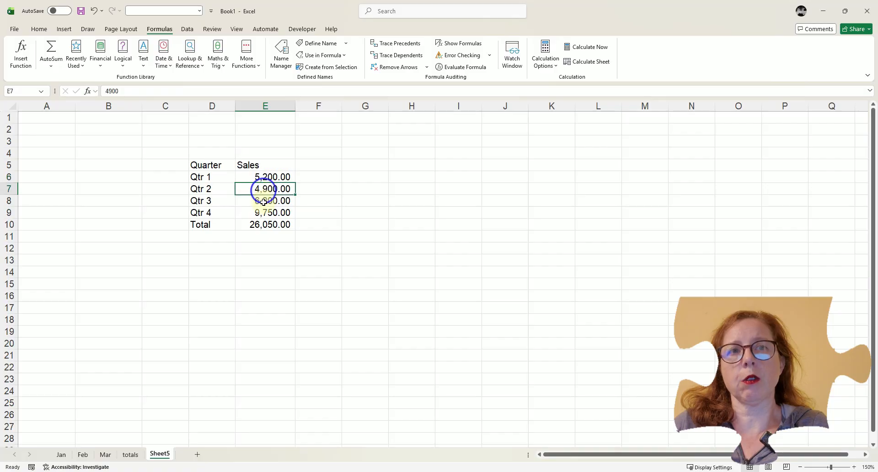
left_click(263, 201)
left_click(261, 213)
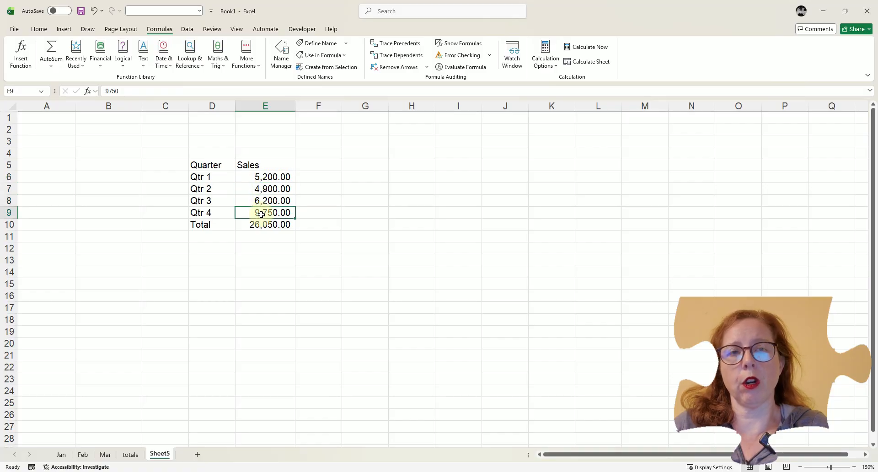
left_click_drag(212, 178, 249, 214)
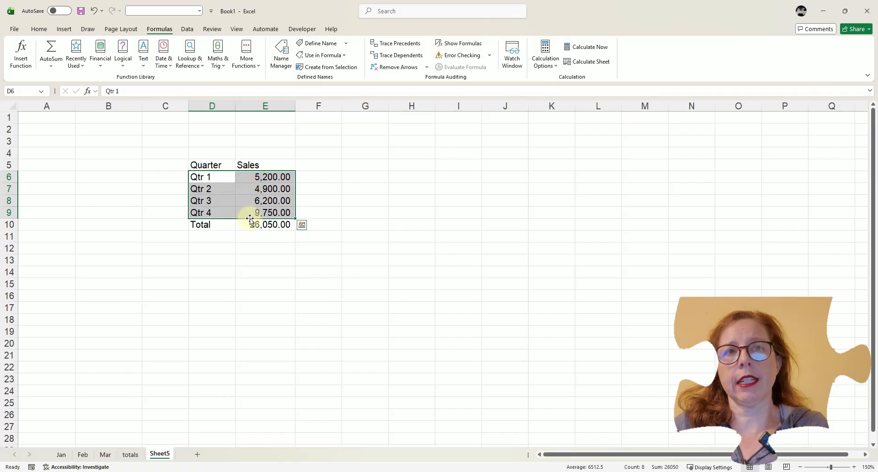
left_click(334, 67)
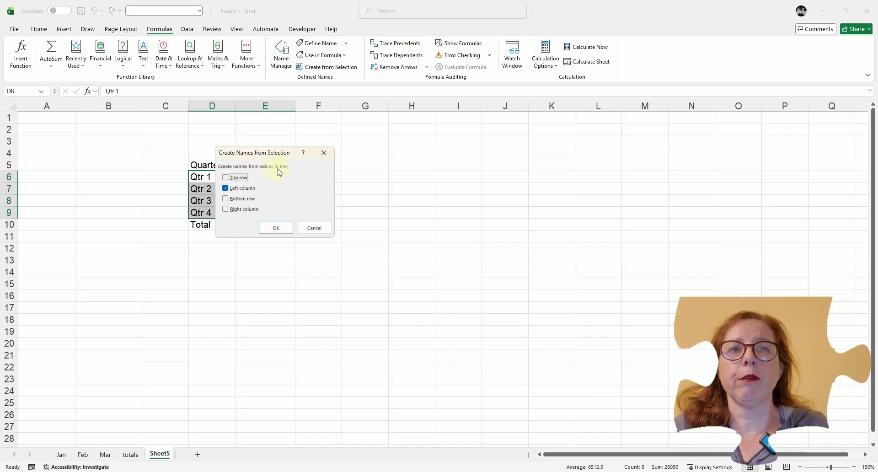
left_click_drag(276, 156, 367, 154)
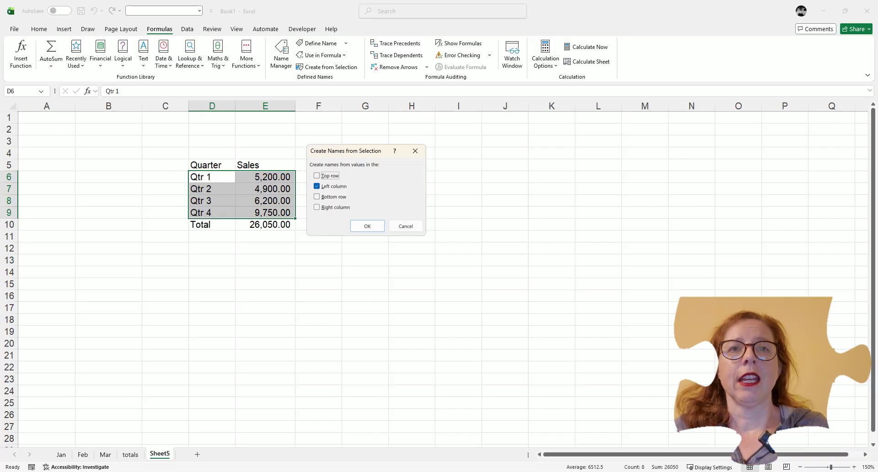
left_click(368, 227)
left_click(321, 176)
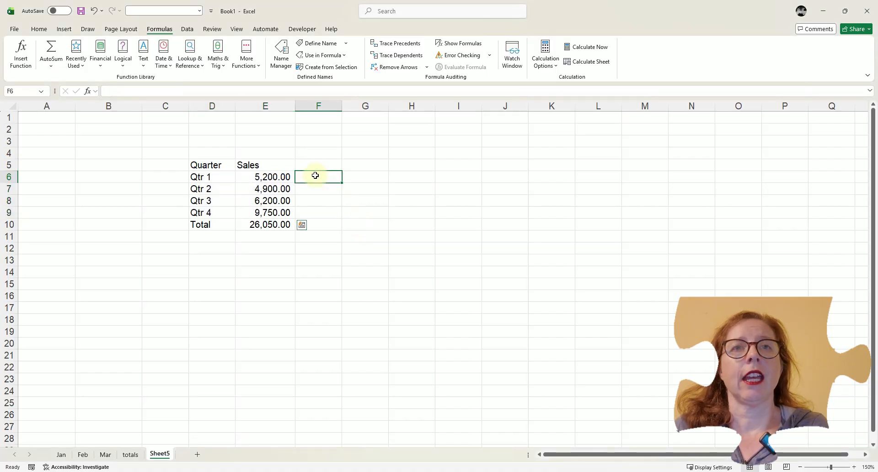
Review the workbook's defined names in the Name Manager, including its edit, filter and new-name options and the FebProductTotals reference.
left_click(280, 61)
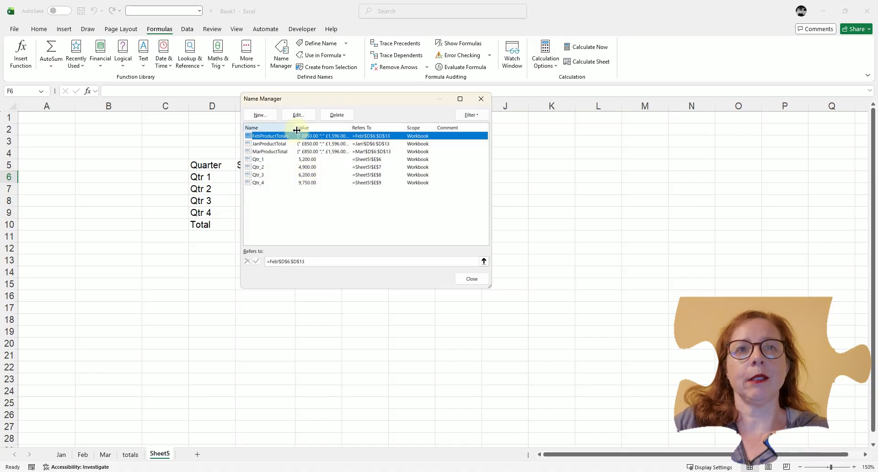
left_click(298, 115)
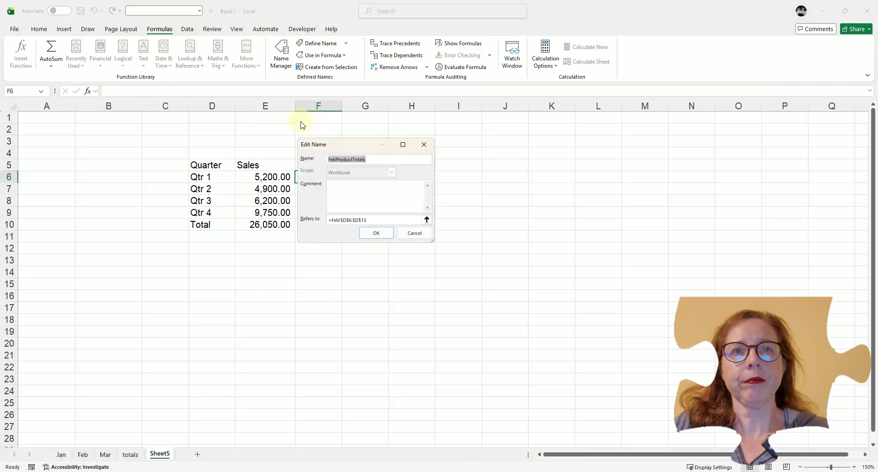
left_click(414, 233)
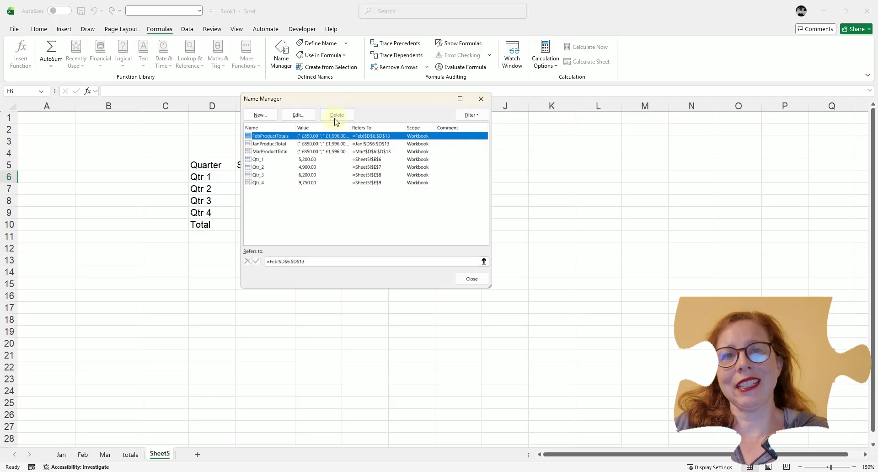
left_click(473, 118)
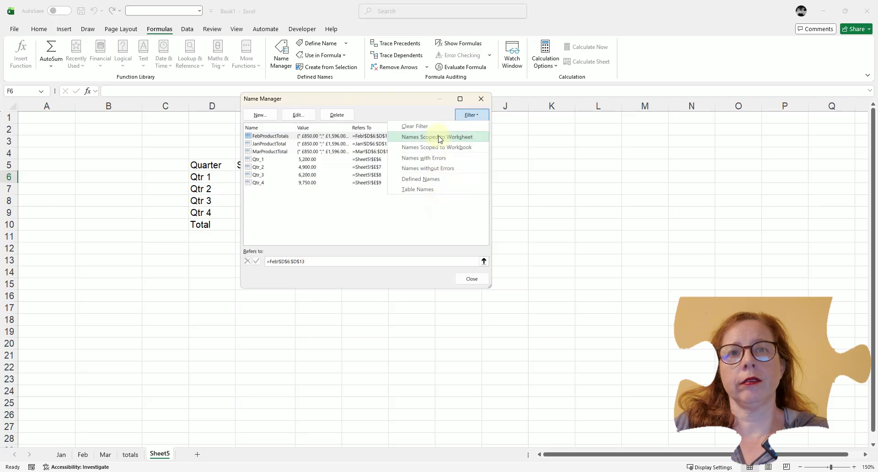
left_click(392, 111)
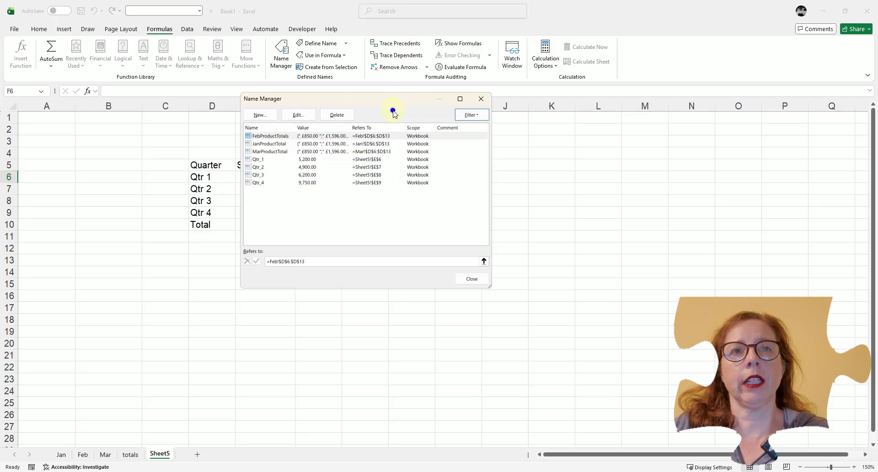
left_click(259, 115)
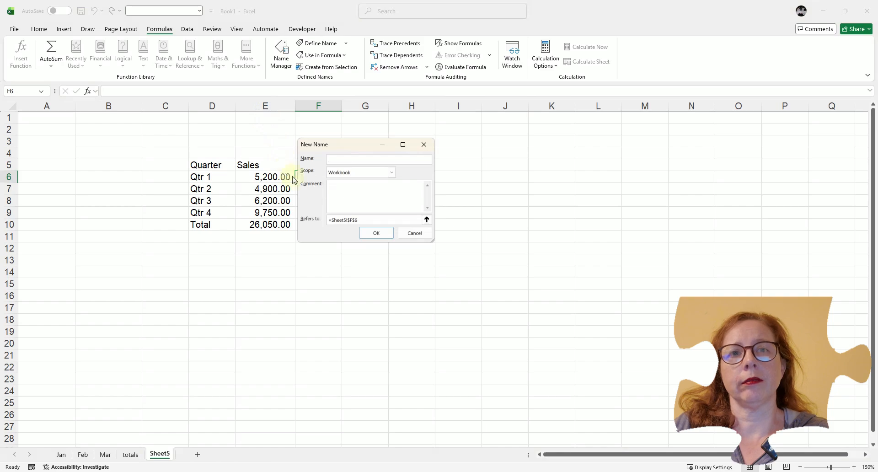
left_click(412, 235)
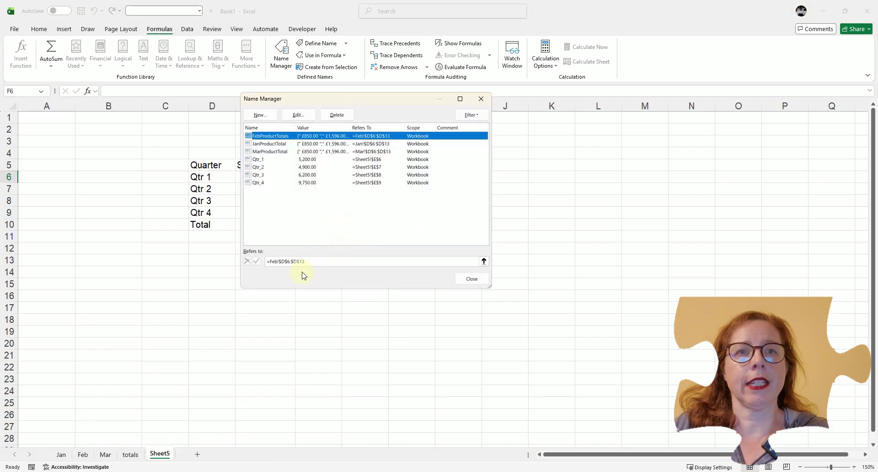
left_click(307, 261)
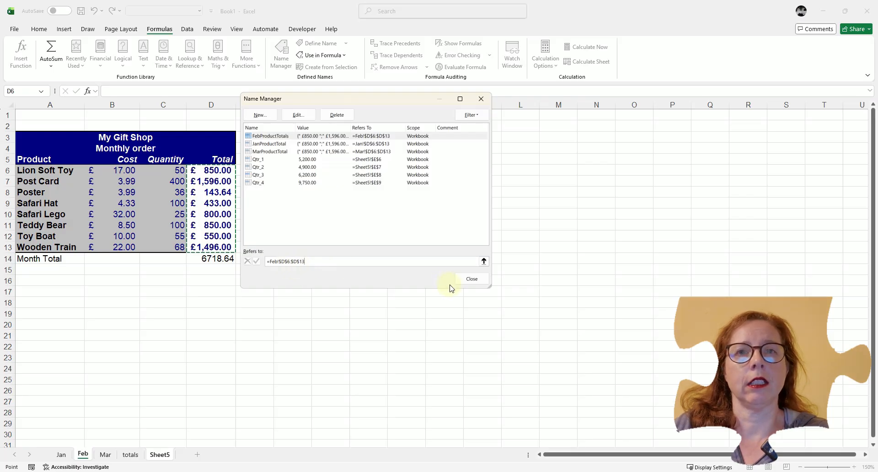
left_click(472, 280)
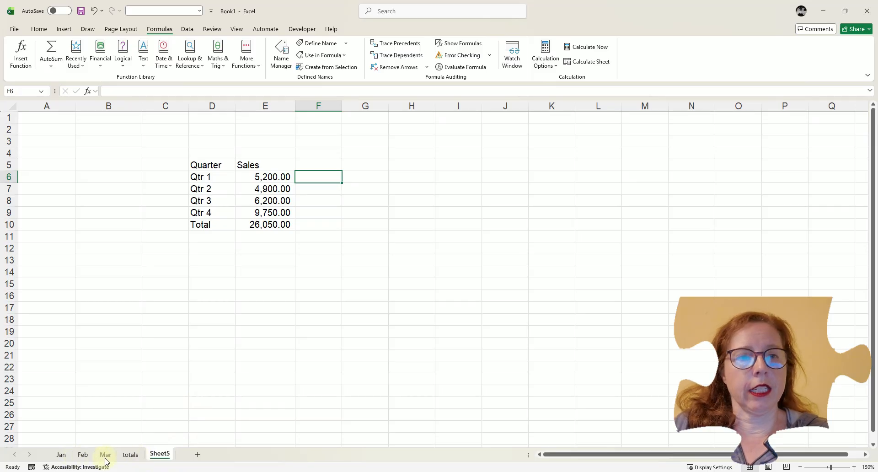
On the totals sheet, calculate January's total in B4 with a SUM formula using the defined name JanProductTotal.
left_click(129, 455)
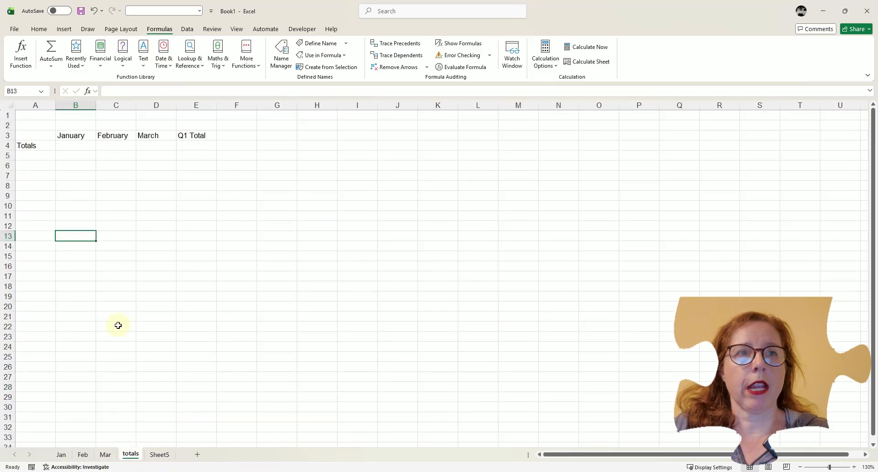
left_click(74, 145)
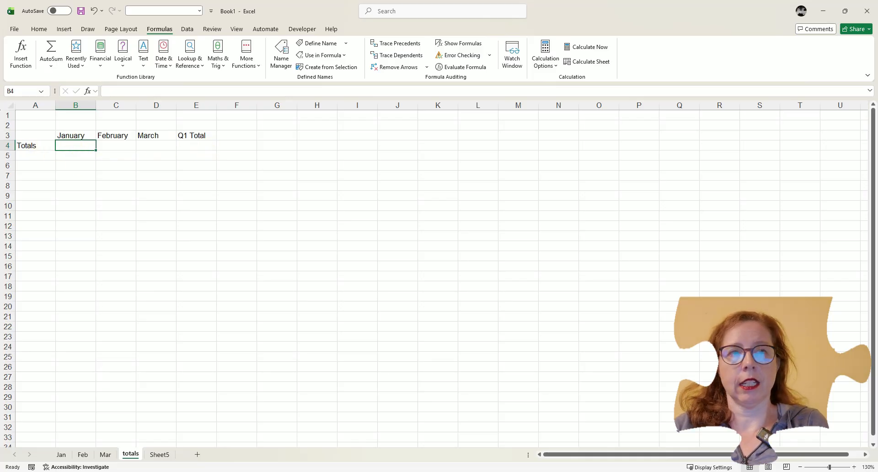
type("s")
key("BackSpace")
type("=sum(")
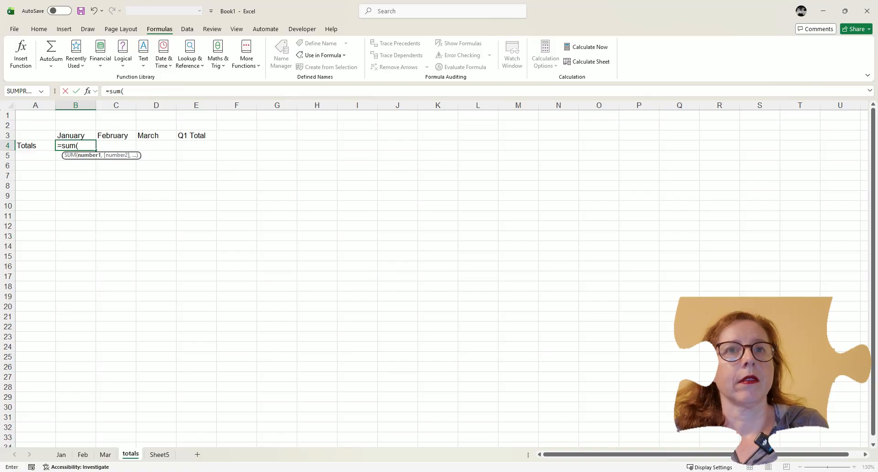
left_click(323, 55)
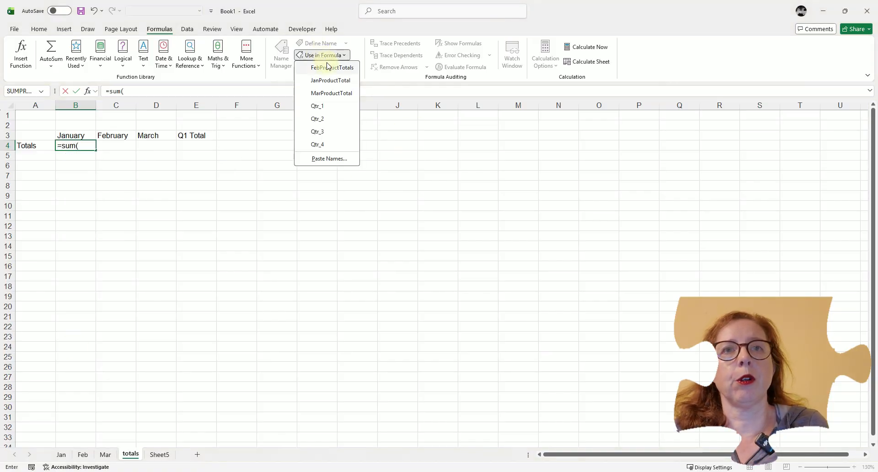
left_click(330, 81)
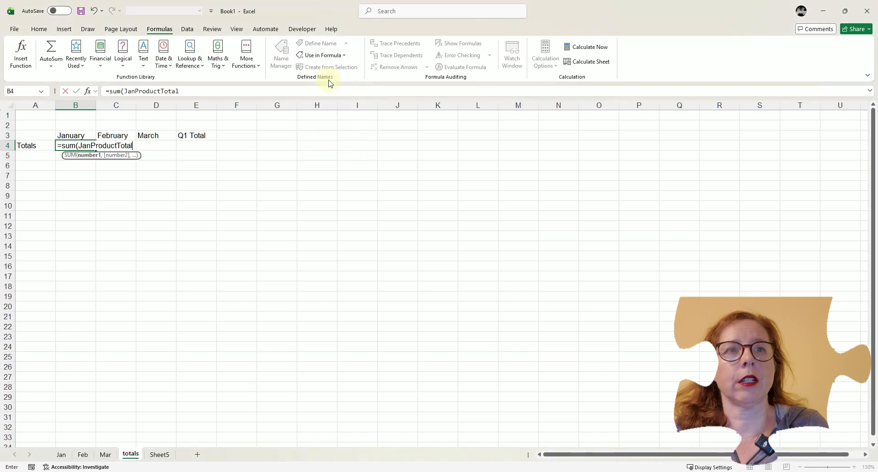
type(")")
key("Return")
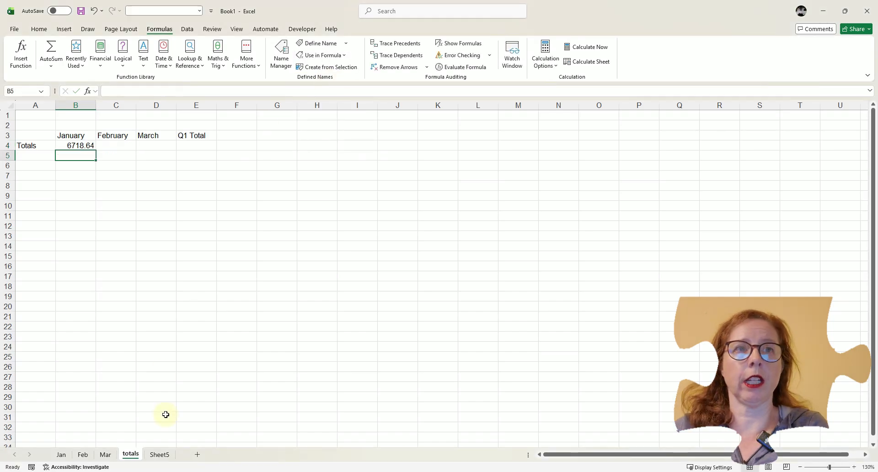
Calculate February's total in C4 with a SUM formula using the defined name FebProductTotals.
left_click(109, 145)
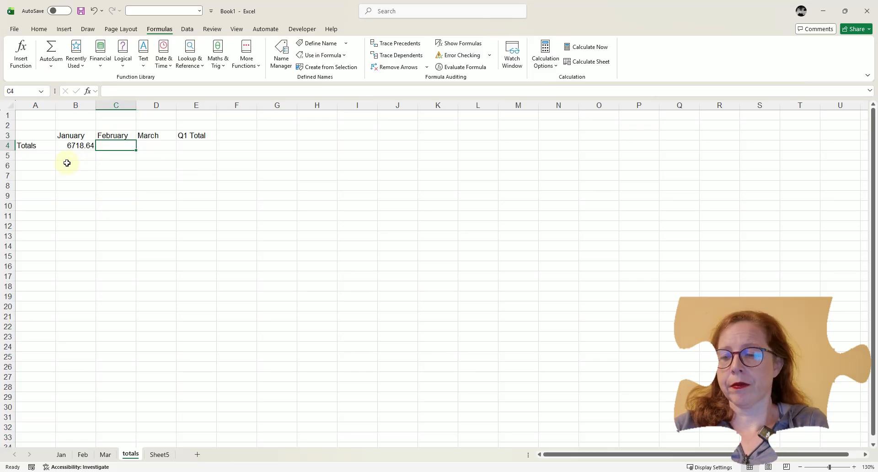
type("=sum")
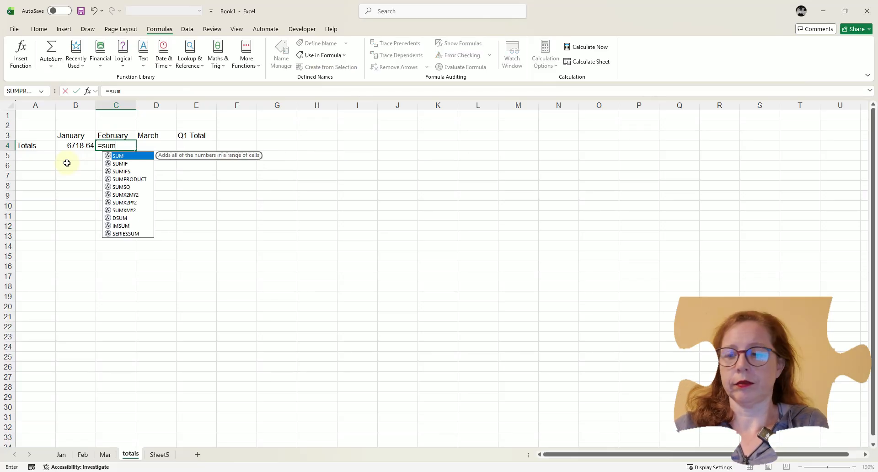
type("(")
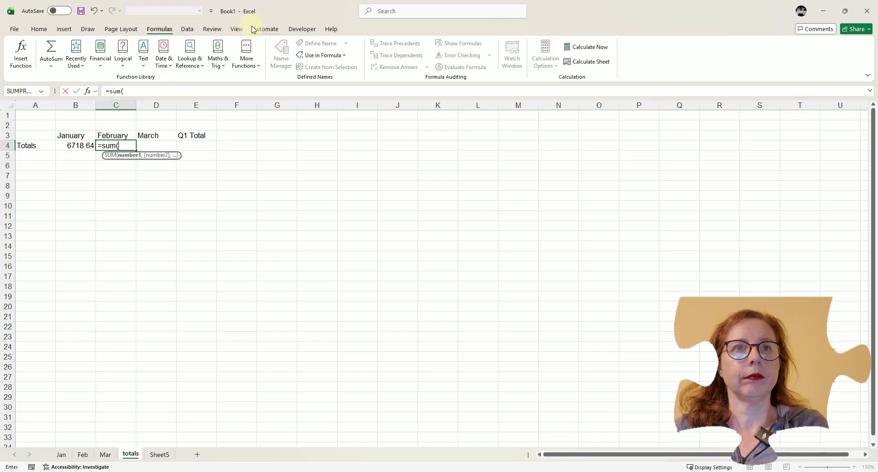
left_click(316, 55)
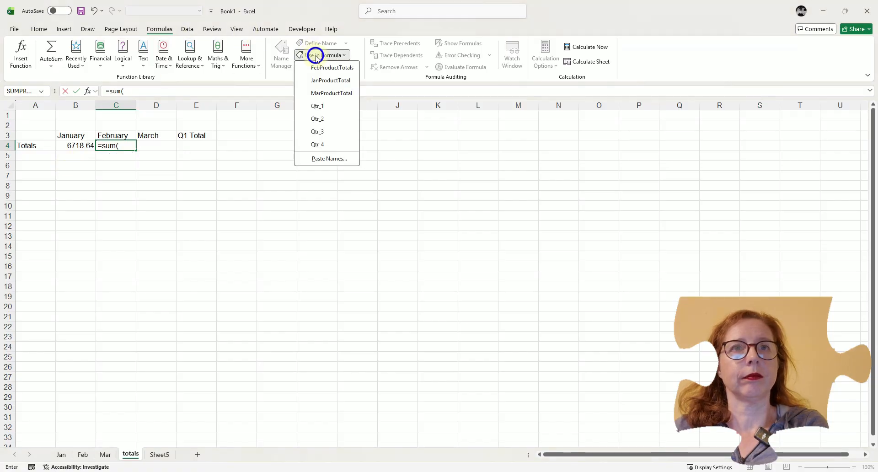
left_click(327, 68)
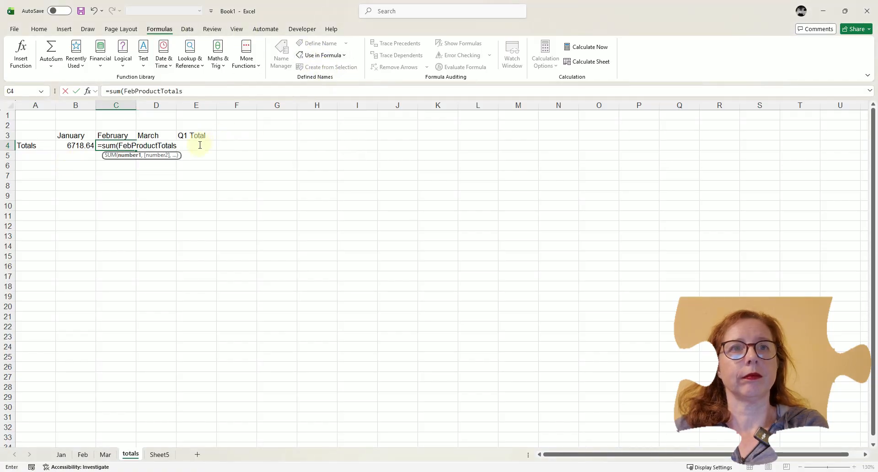
key("Return")
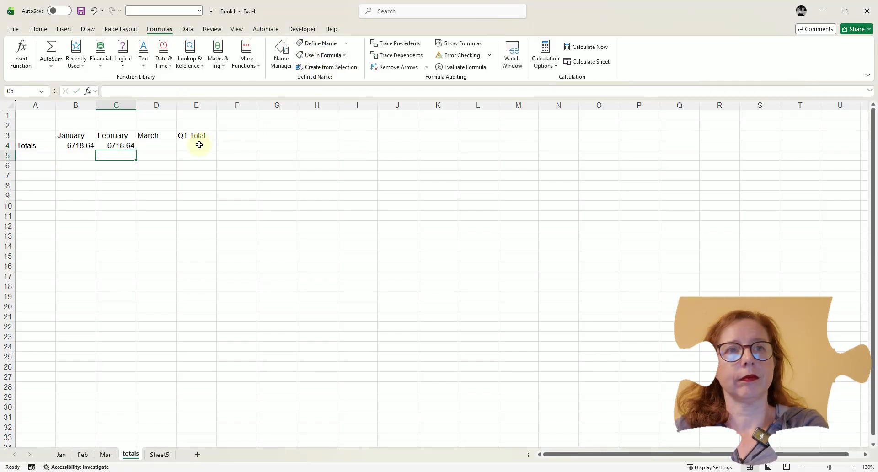
Calculate March's total in D4 with a SUM formula using the defined name MarProductTotal.
left_click(161, 144)
type("=s")
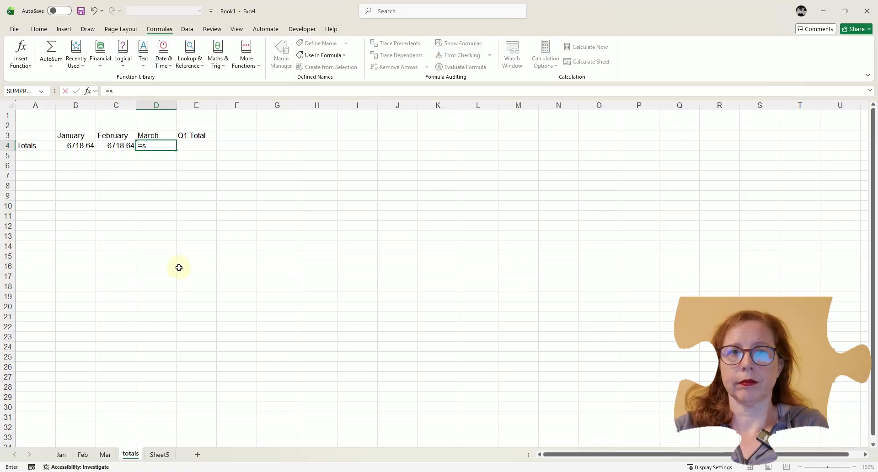
type("um(")
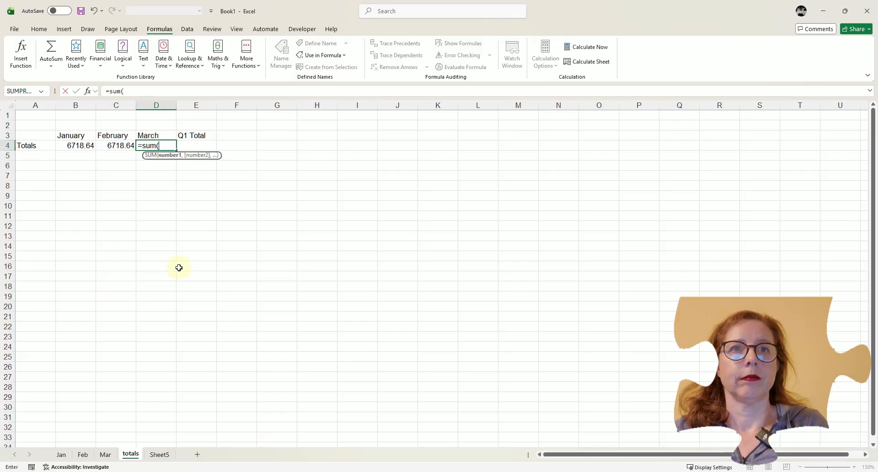
left_click(322, 55)
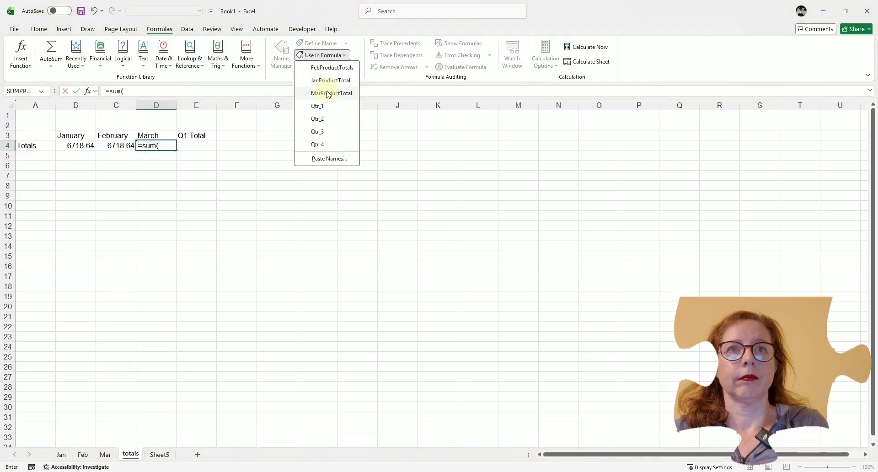
left_click(328, 93)
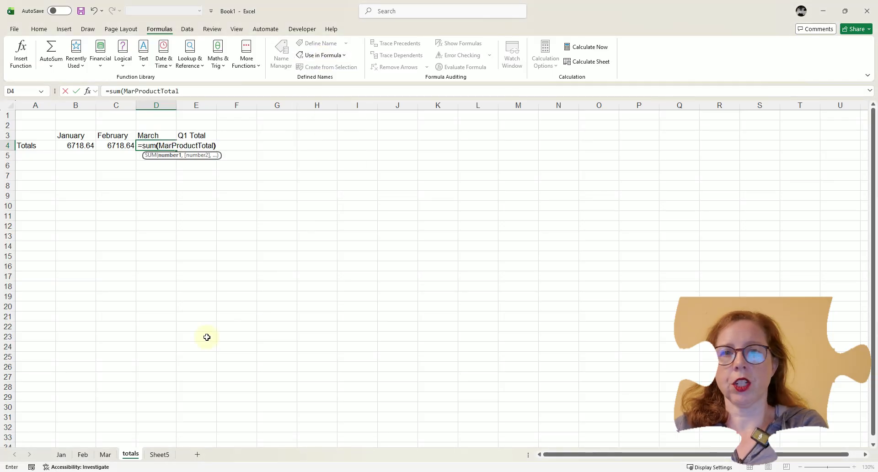
key("Return")
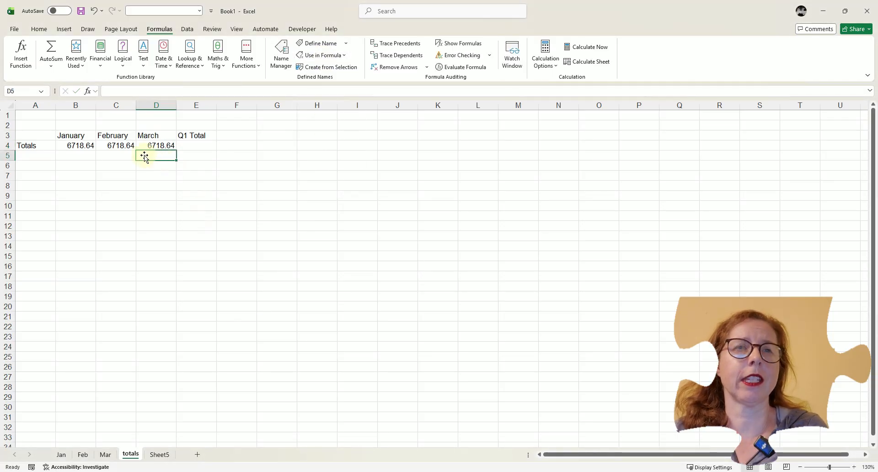
Select the Q1 Total cell E4 and review the Month Total cells on the Jan, Feb and Mar sheets.
left_click(189, 145)
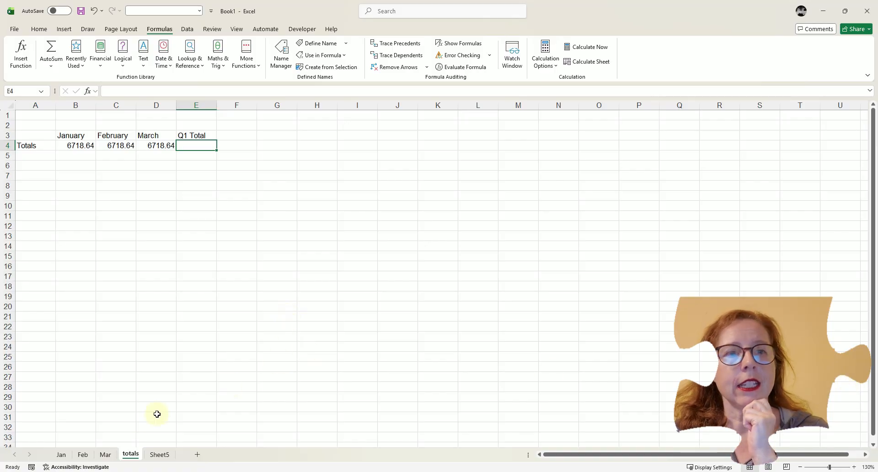
left_click(62, 455)
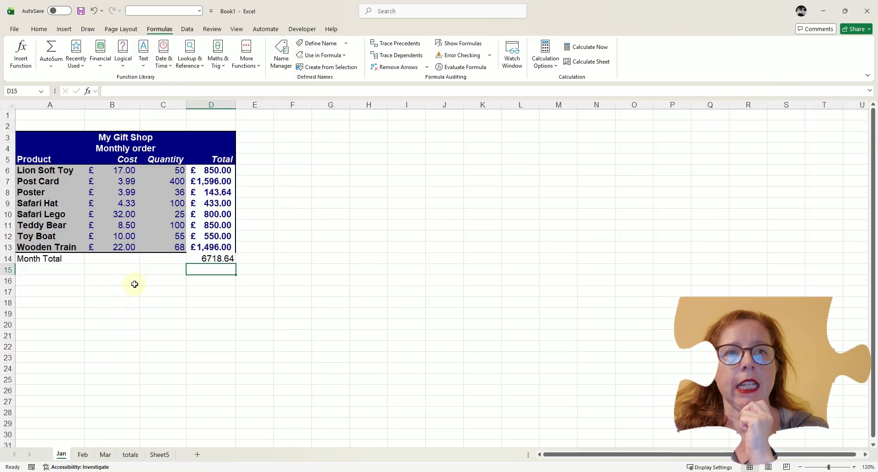
left_click(84, 455)
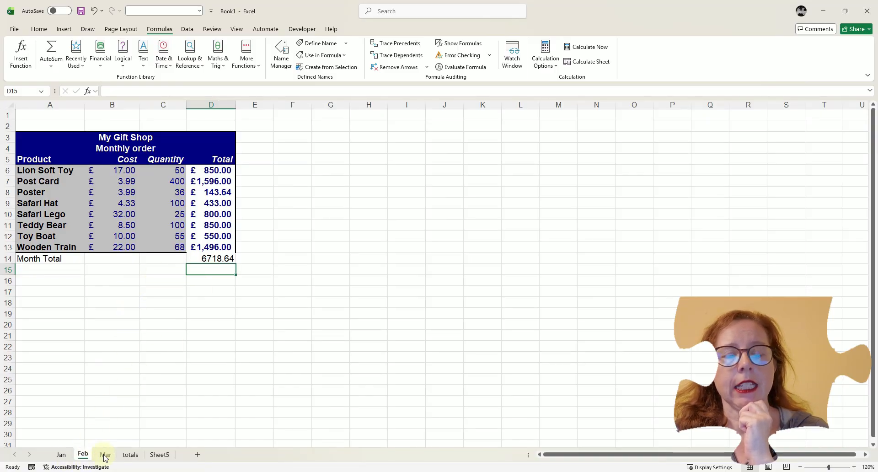
left_click(105, 455)
left_click(129, 455)
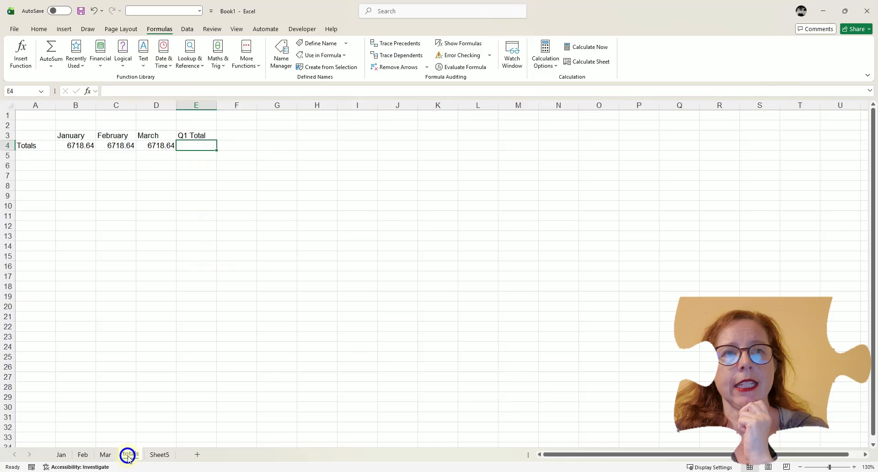
Define a workbook-scoped name Q1TotalValues that refers to cell D14 across the Jan to Mar sheets.
left_click(55, 455)
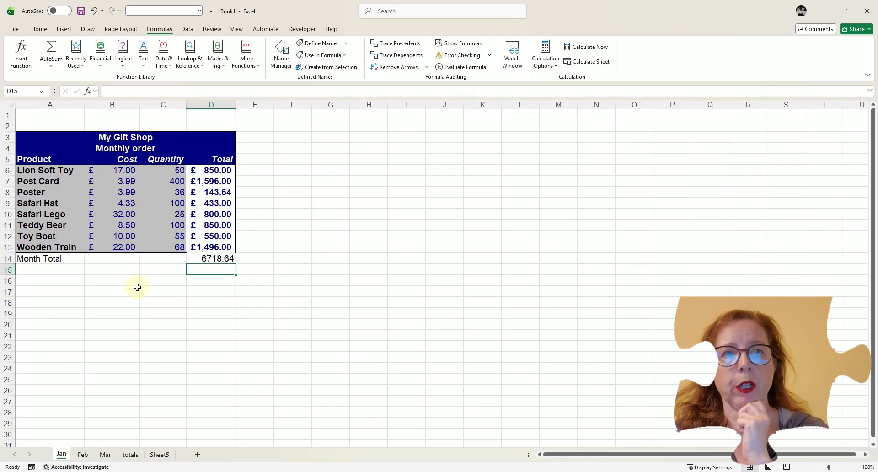
left_click(204, 257)
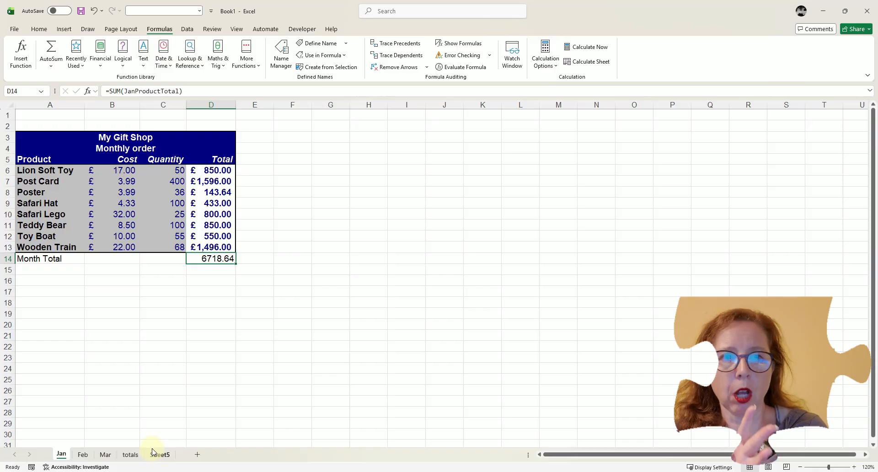
left_click(322, 46)
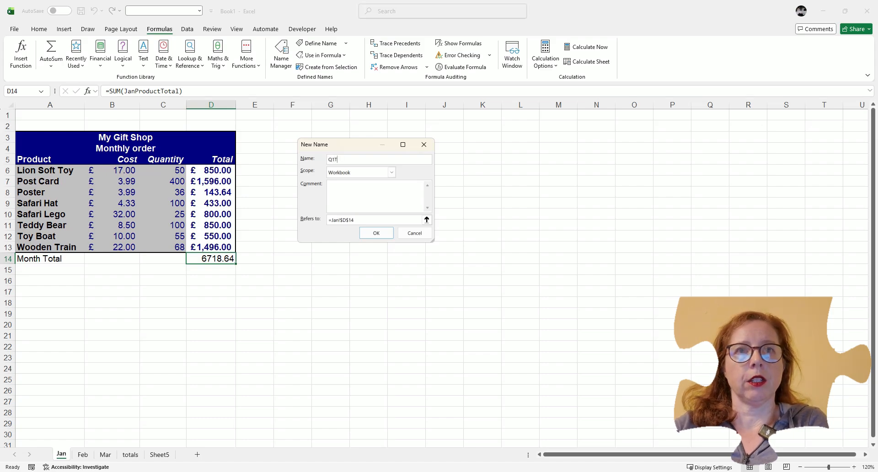
type("Q1TotalValues")
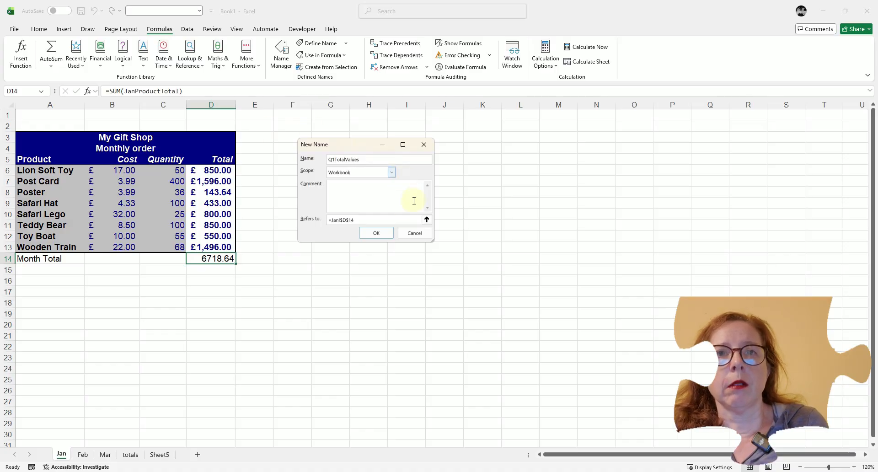
left_click(426, 221)
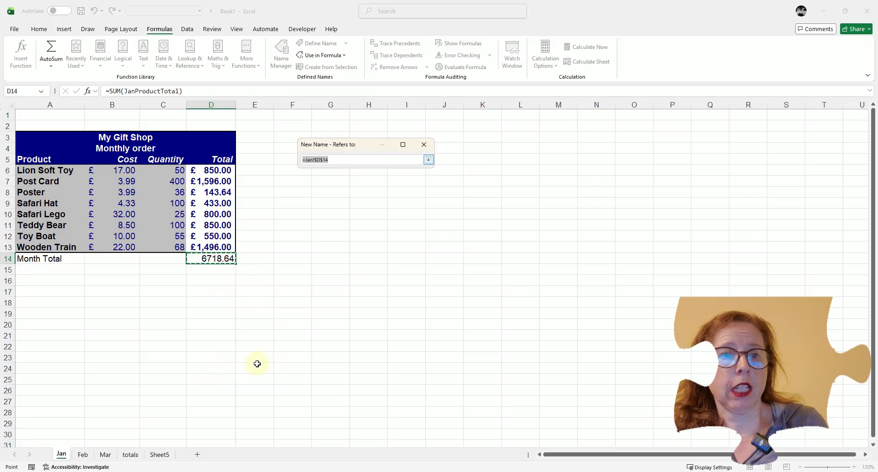
left_click(105, 455, "shift")
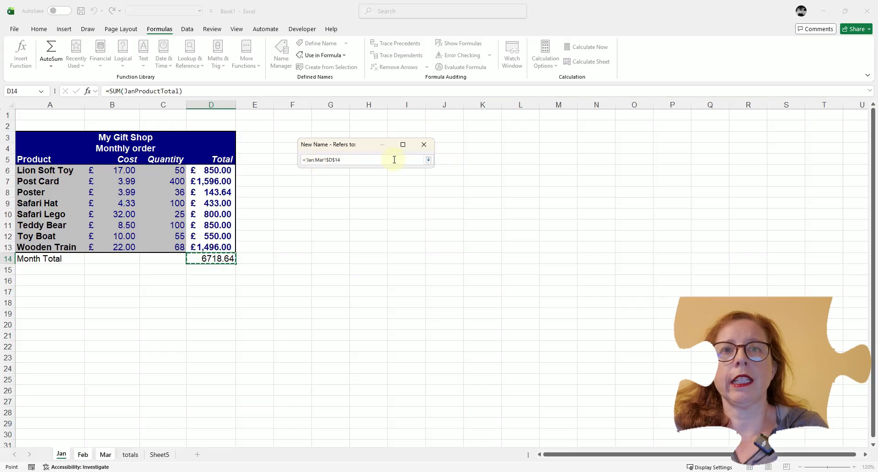
left_click(429, 161)
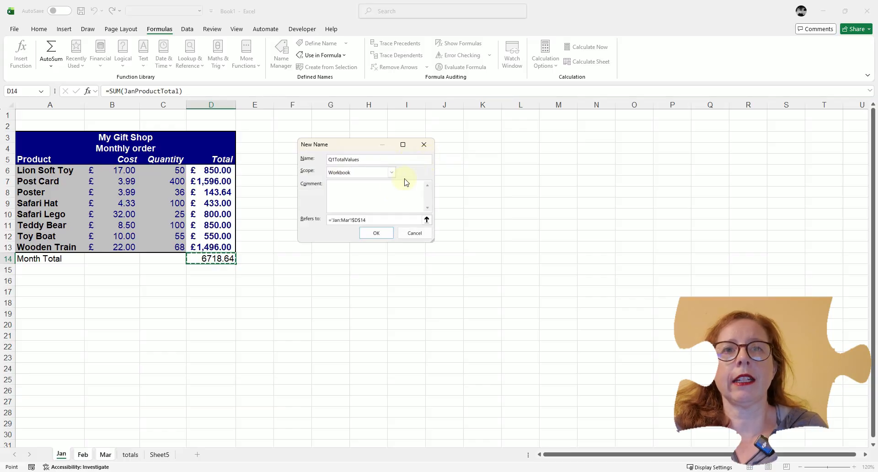
left_click(377, 234)
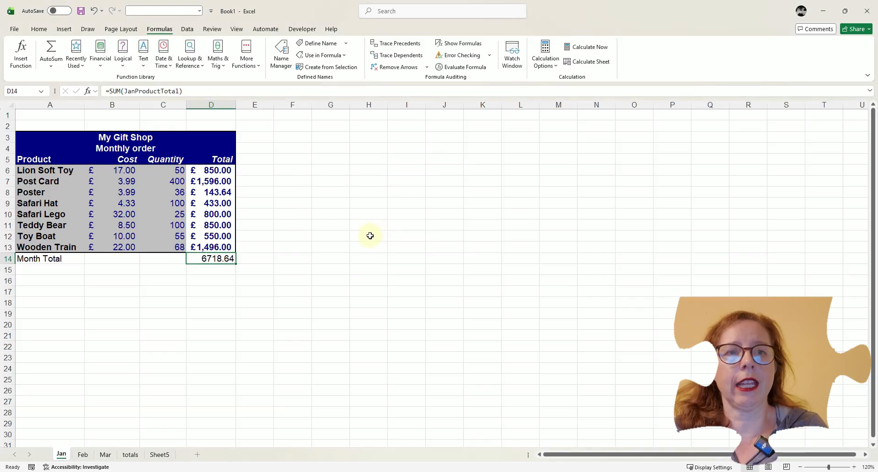
On the totals sheet, calculate the Q1 total in E4 with a SUM formula using the defined name Q1TotalValues.
left_click(131, 455)
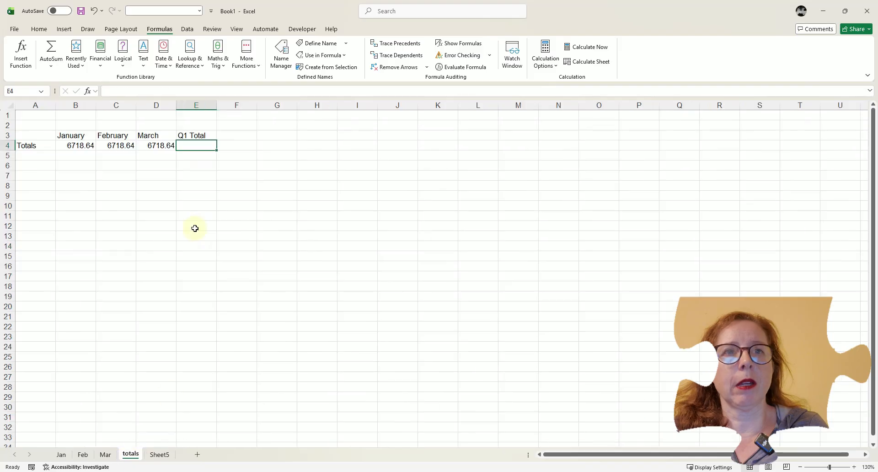
type("=")
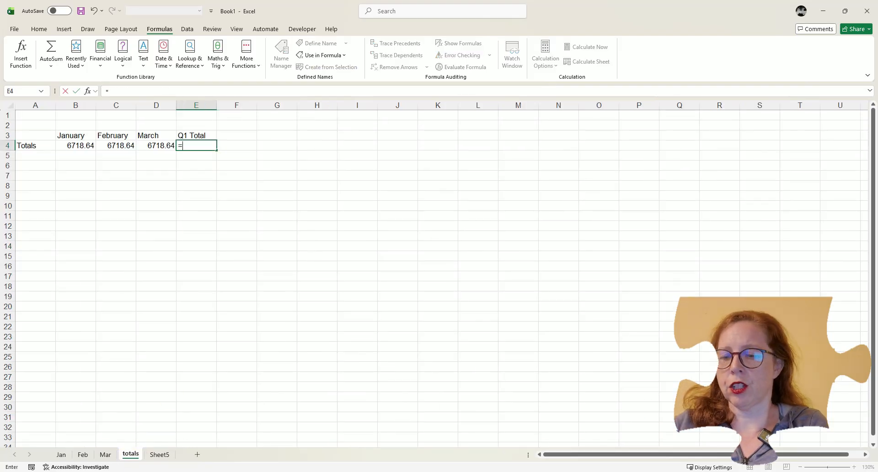
type("sum(")
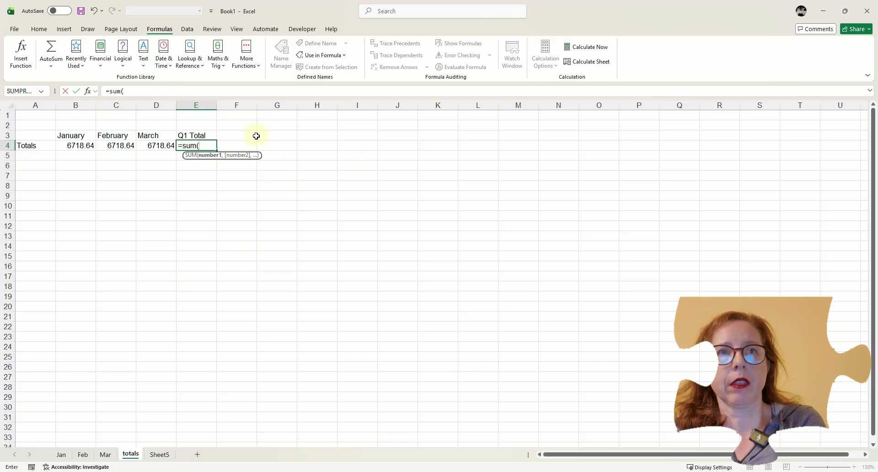
left_click(230, 144)
left_click(192, 143)
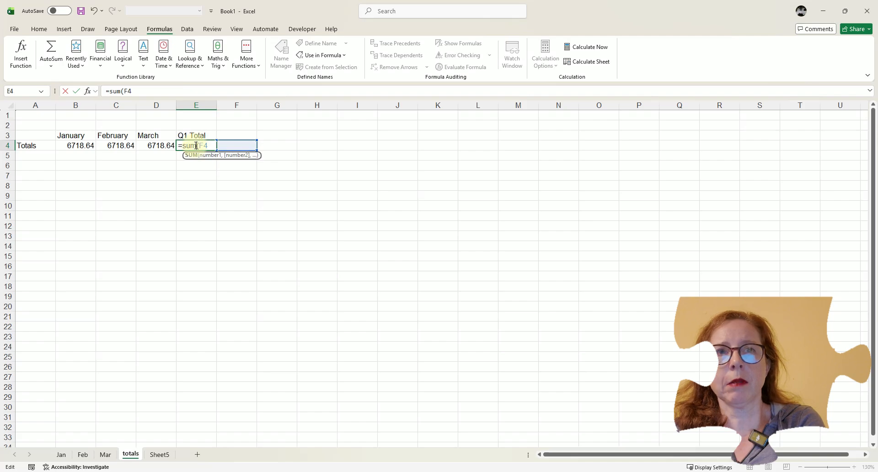
key("BackSpace")
key("BackSpace")
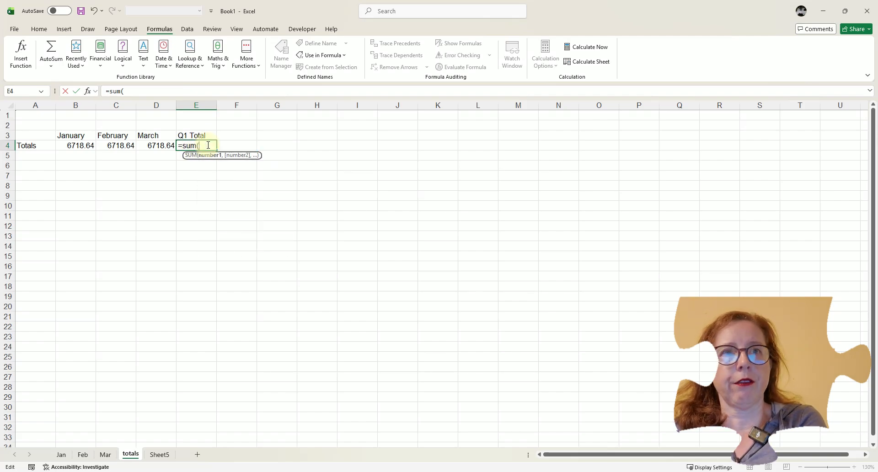
left_click(344, 56)
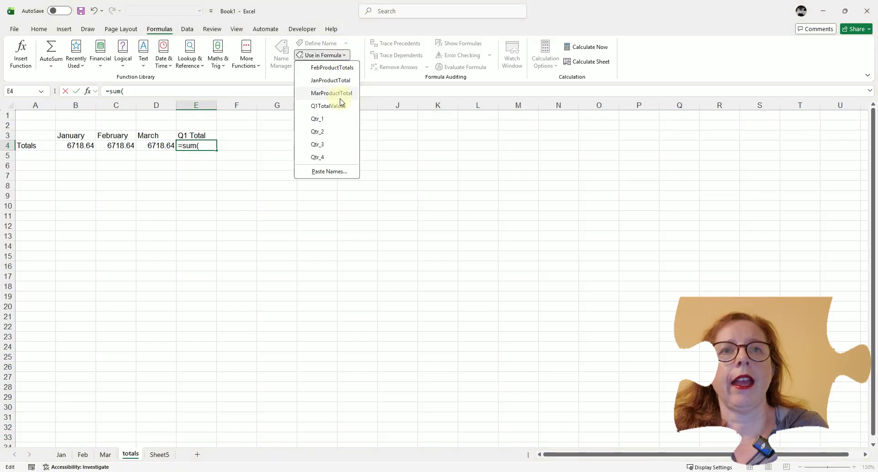
left_click(328, 106)
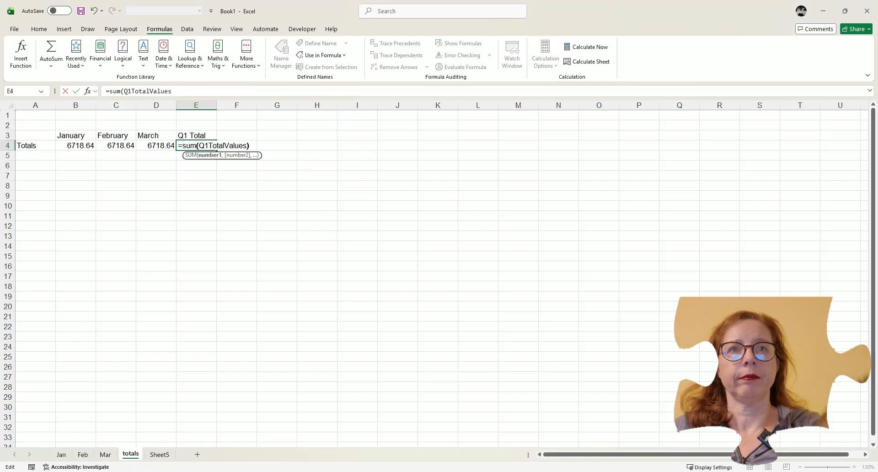
key("Return")
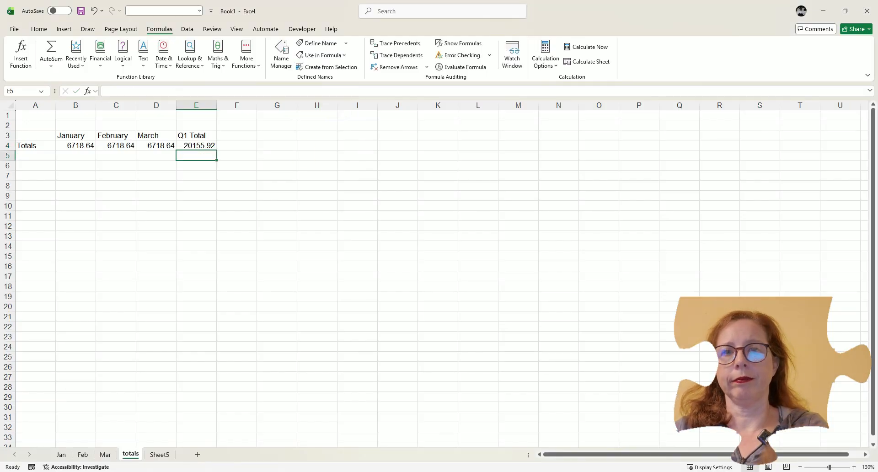
left_click(201, 146)
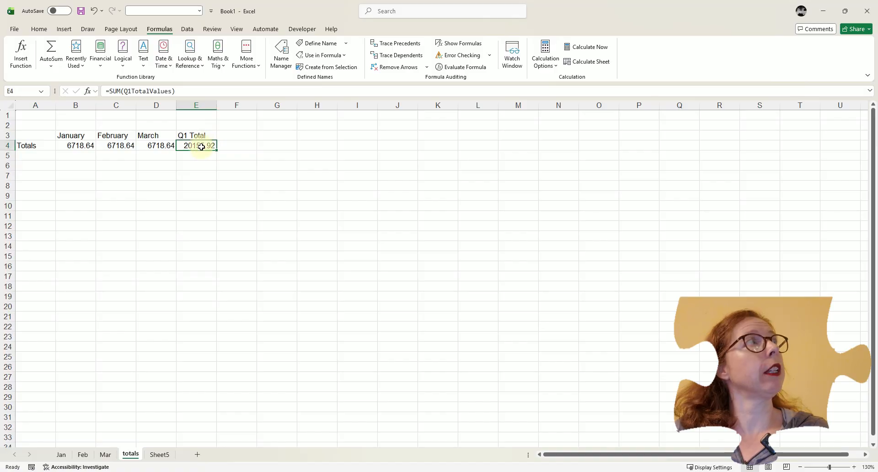